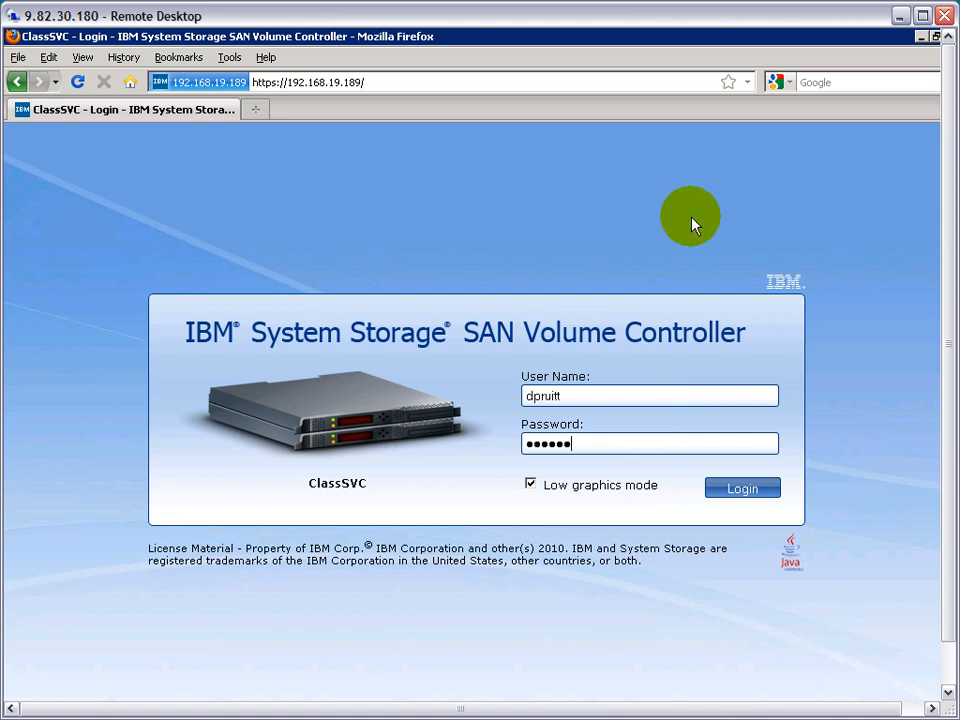
# - Log in to the ClassSVC cluster and go to its software upgrade page from the cluster's management options
pyautogui.click(742, 487)
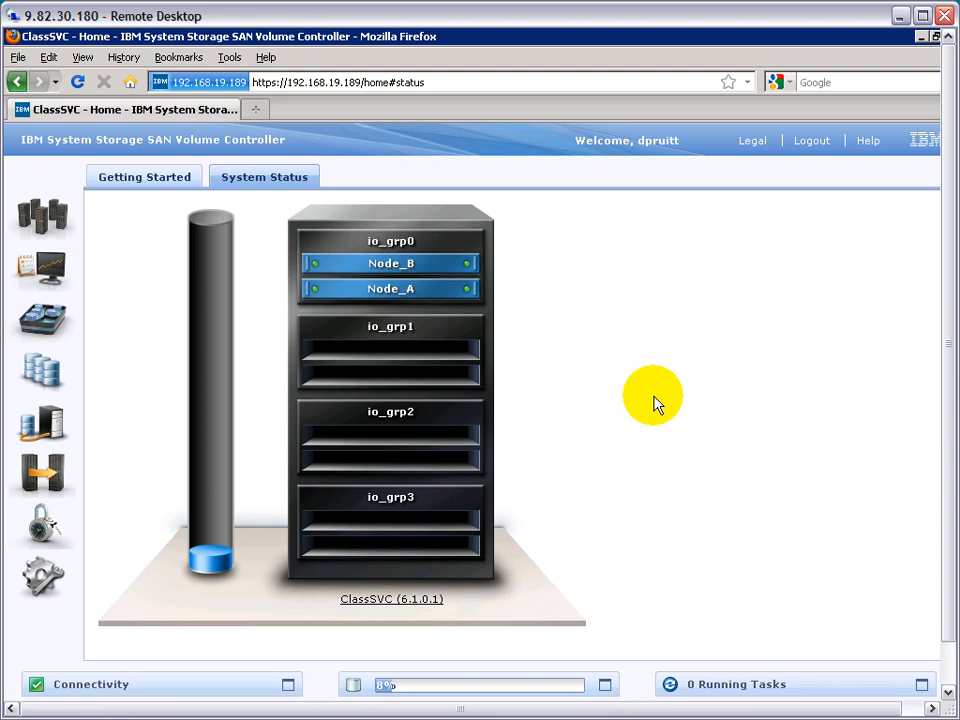
pyautogui.click(408, 603)
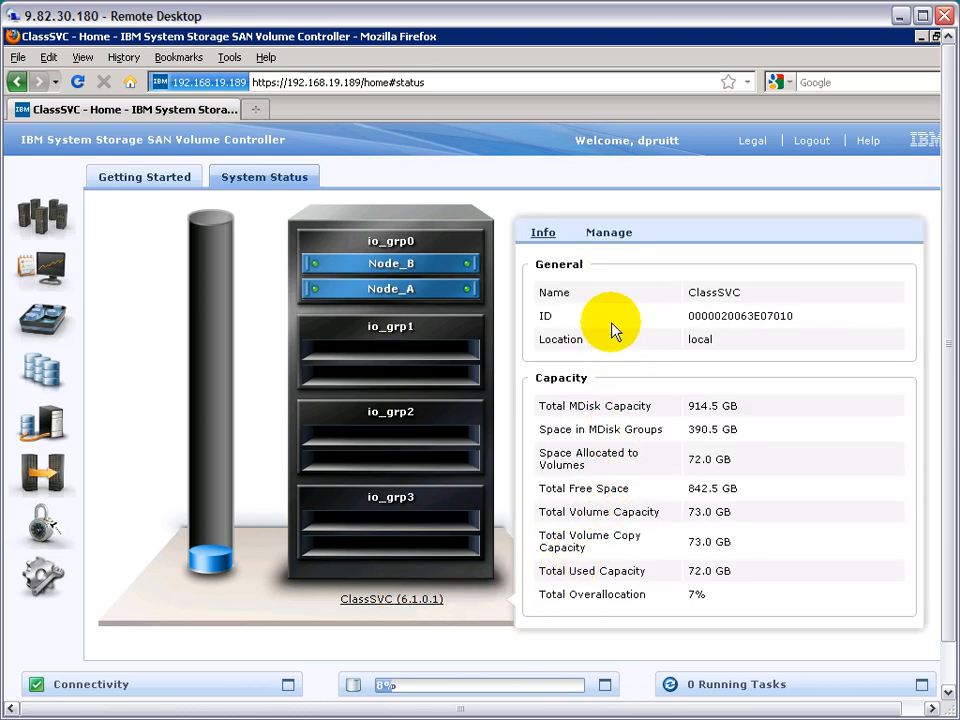
pyautogui.click(607, 234)
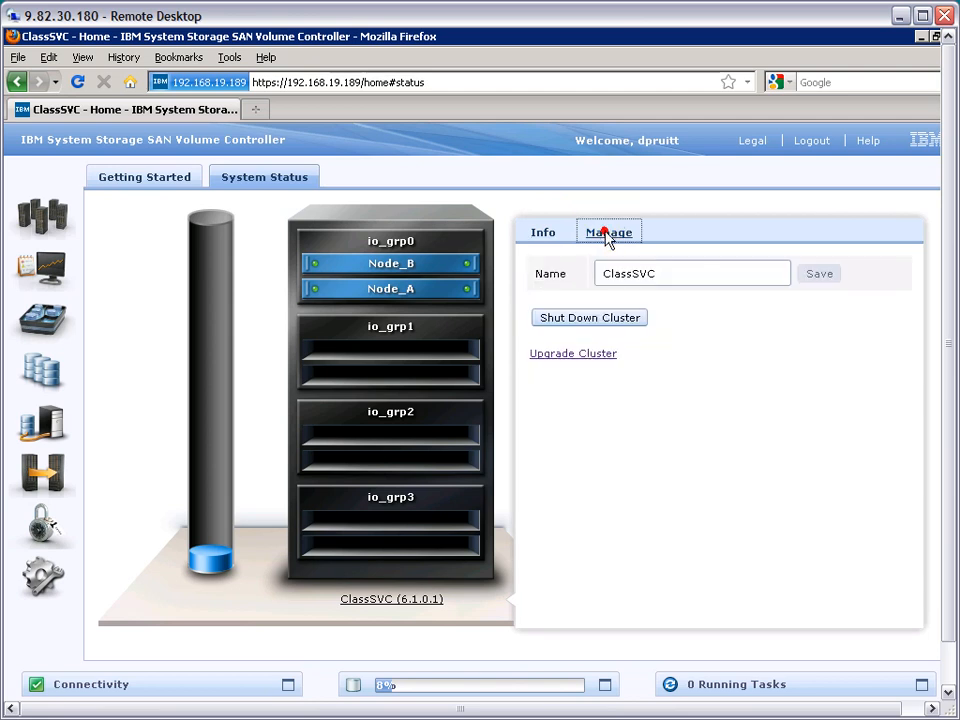
pyautogui.click(583, 355)
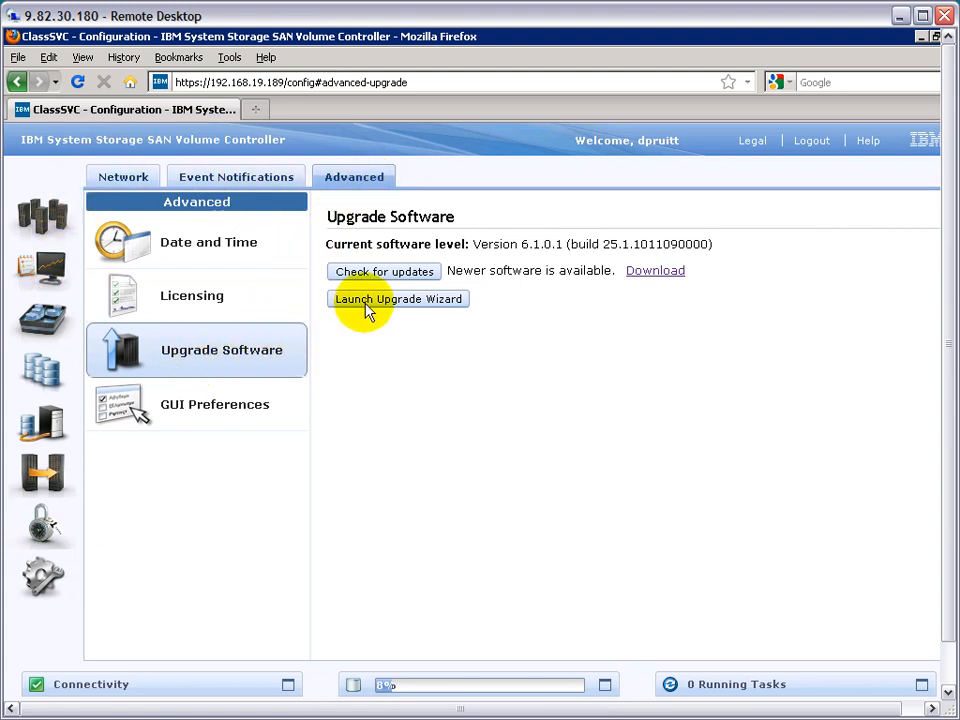
# - Check for software updates and return to Upgrade Software through the advanced configuration settings
pyautogui.click(415, 276)
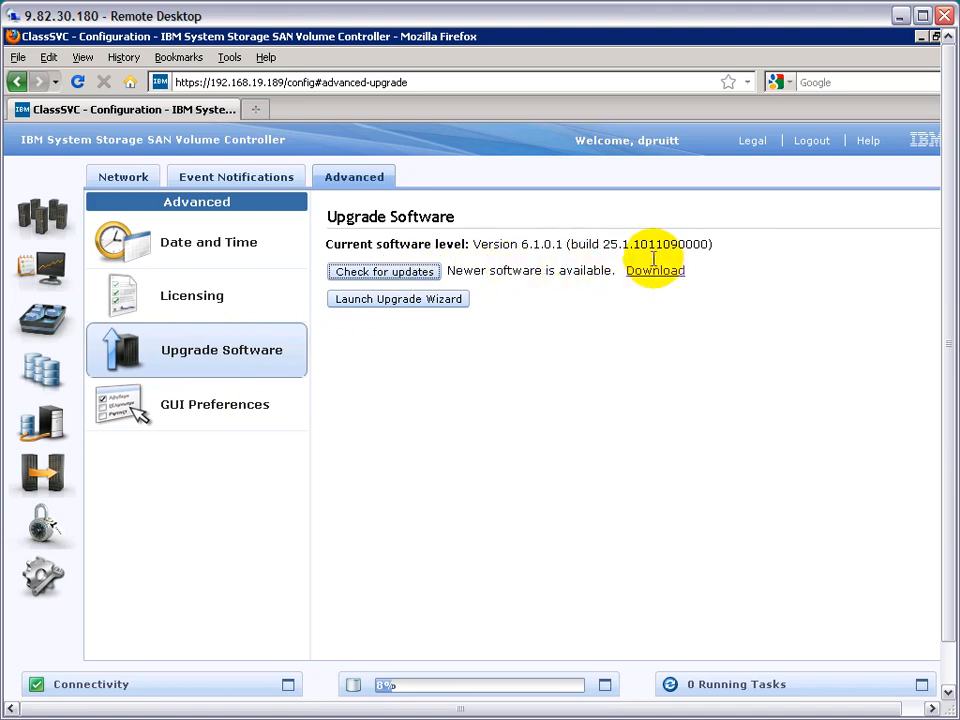
pyautogui.click(43, 580)
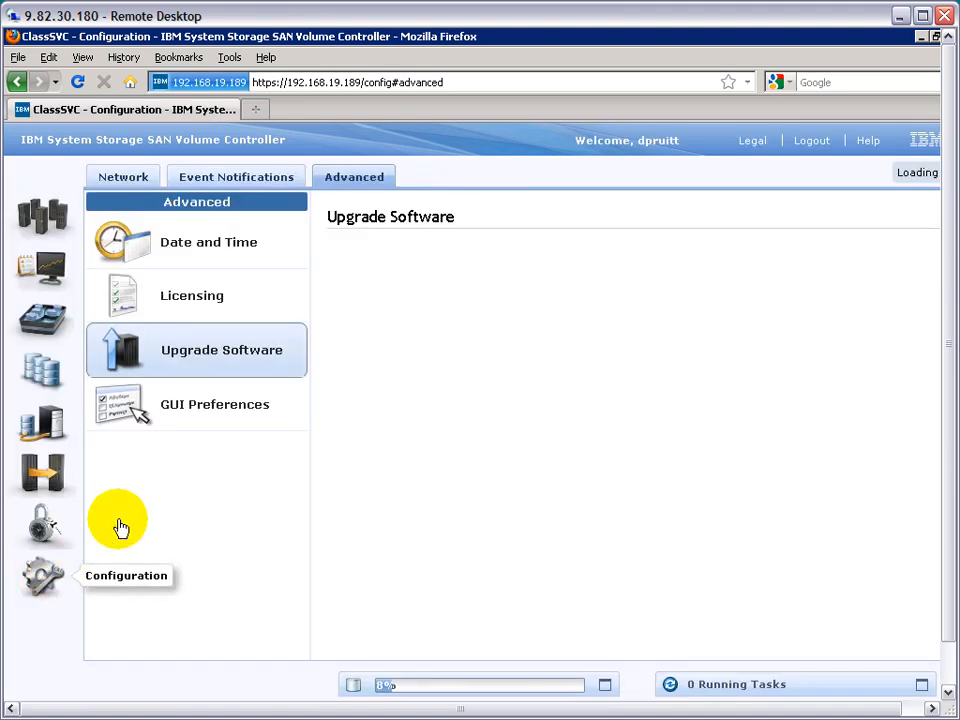
pyautogui.click(345, 184)
pyautogui.click(222, 364)
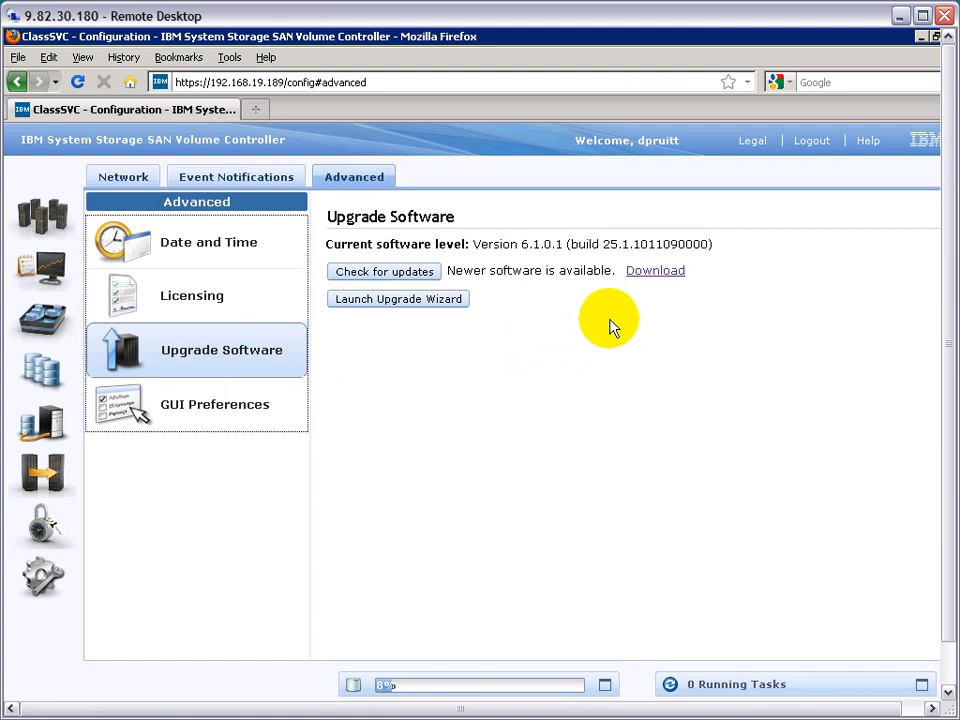
# - Open the newer software's download document and review the compatibility tables for upgrading to V6.1.0.6
pyautogui.click(655, 271)
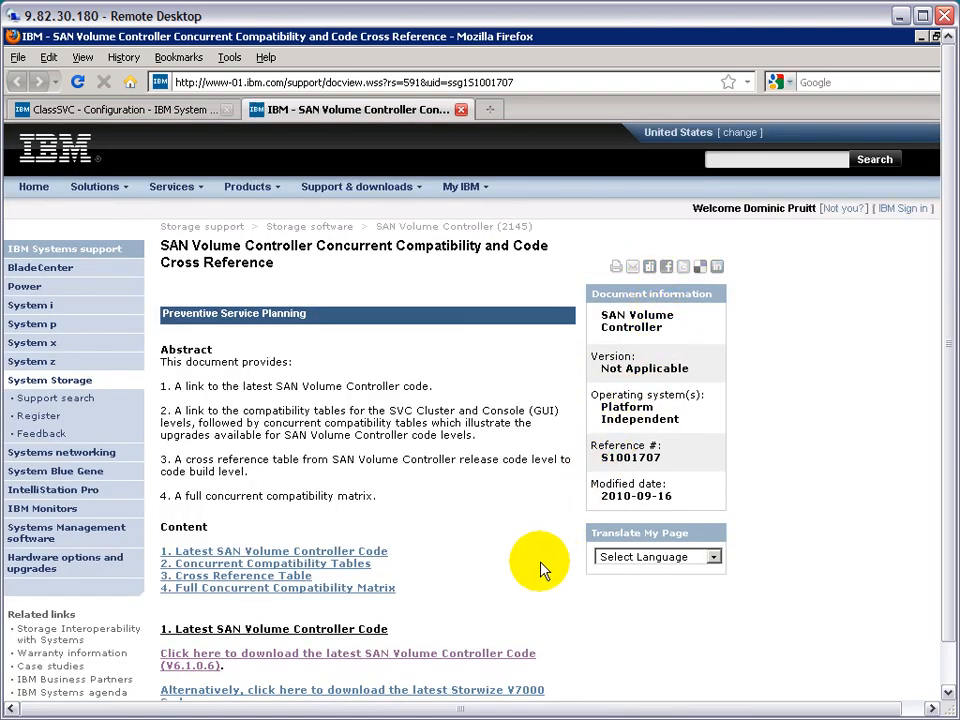
pyautogui.scroll(-10, 540, 568)
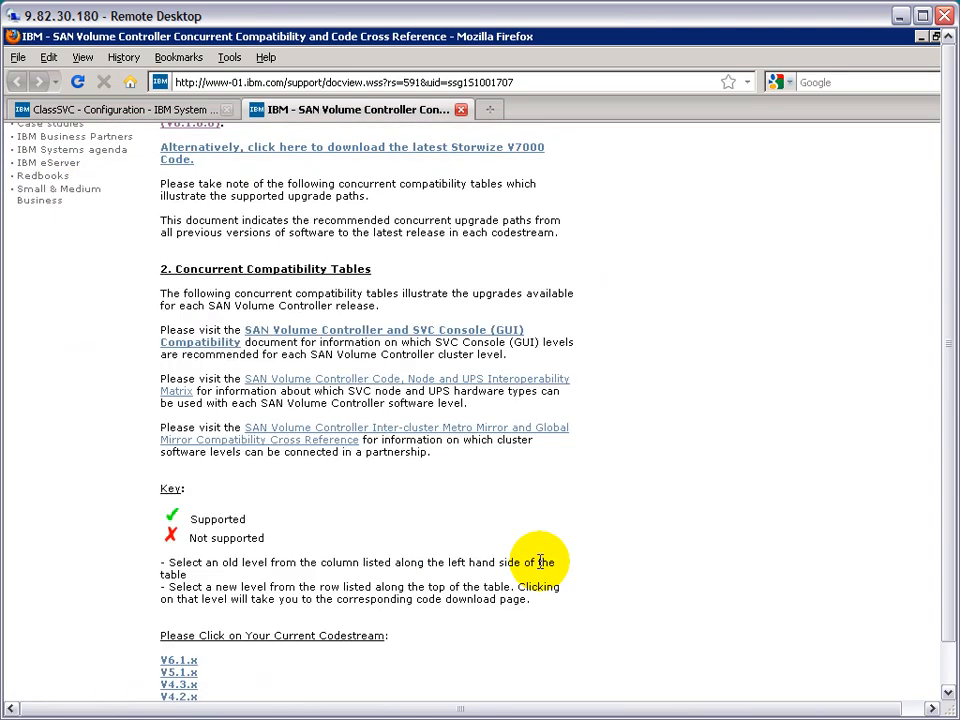
pyautogui.scroll(-10, 540, 562)
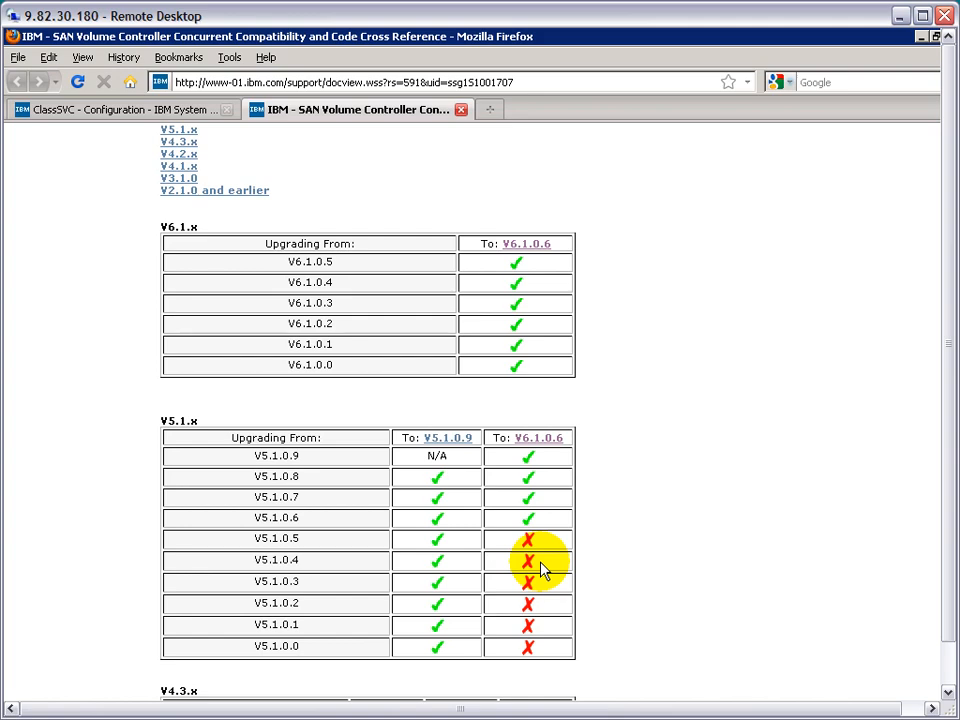
pyautogui.scroll(20, 540, 568)
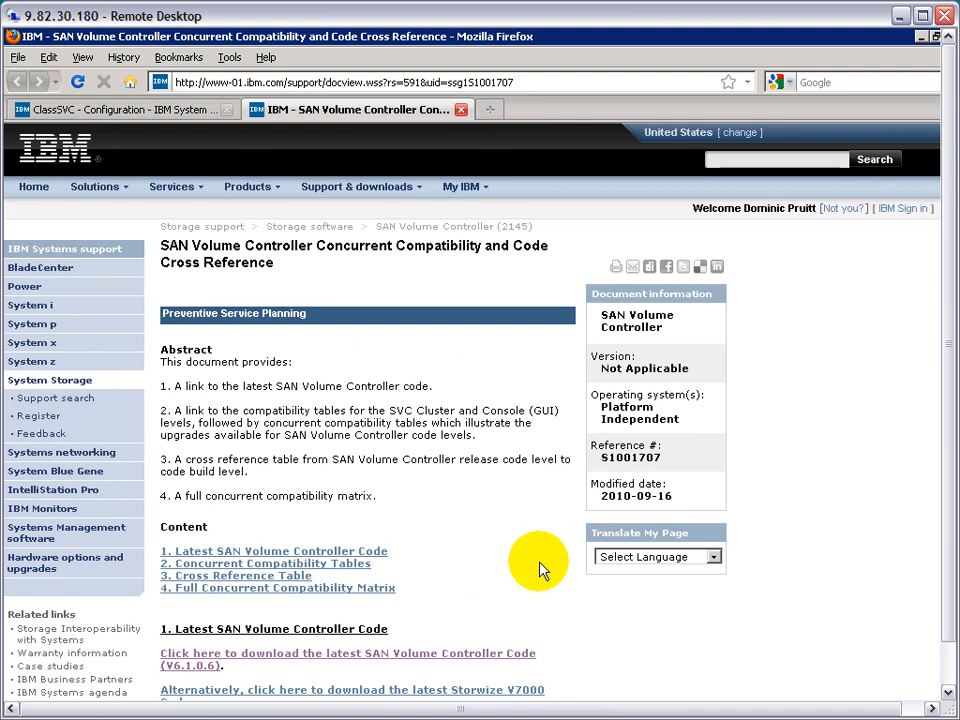
# - Open the latest SAN Volume Controller code page (V6.1.0.6) and its Software Upgrade Test Utility document in a separate tab
pyautogui.click(450, 656)
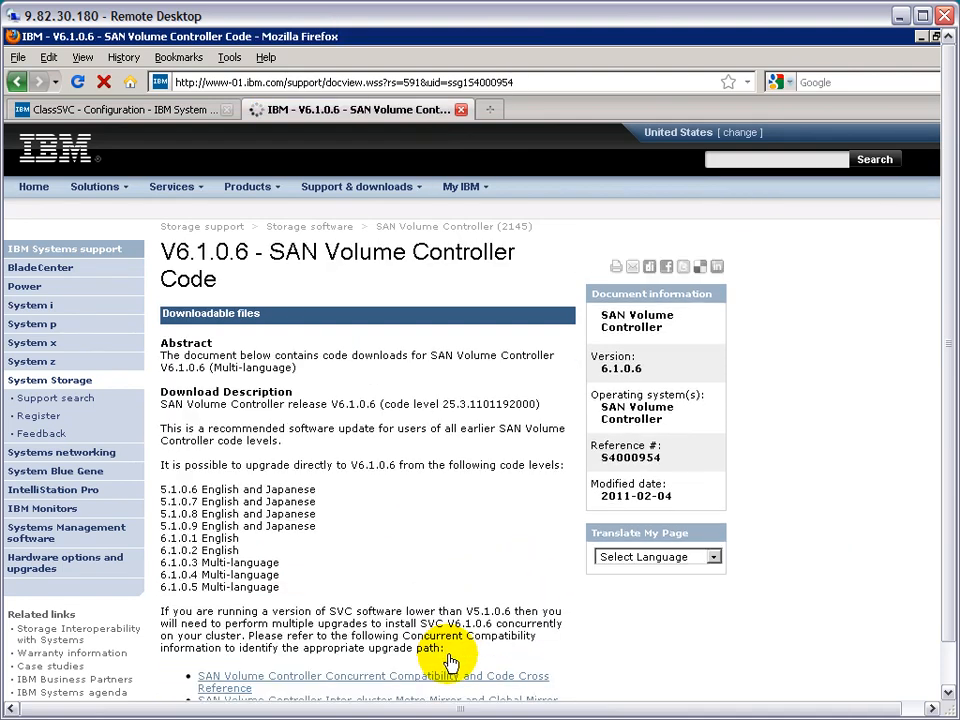
pyautogui.scroll(-10, 450, 660)
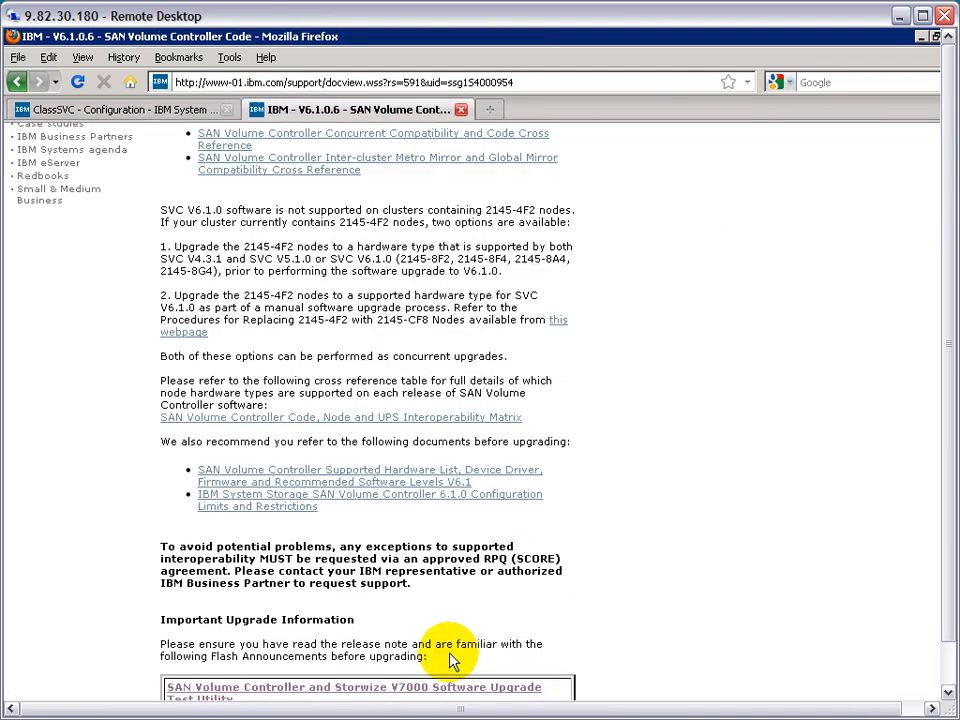
pyautogui.scroll(-10, 450, 660)
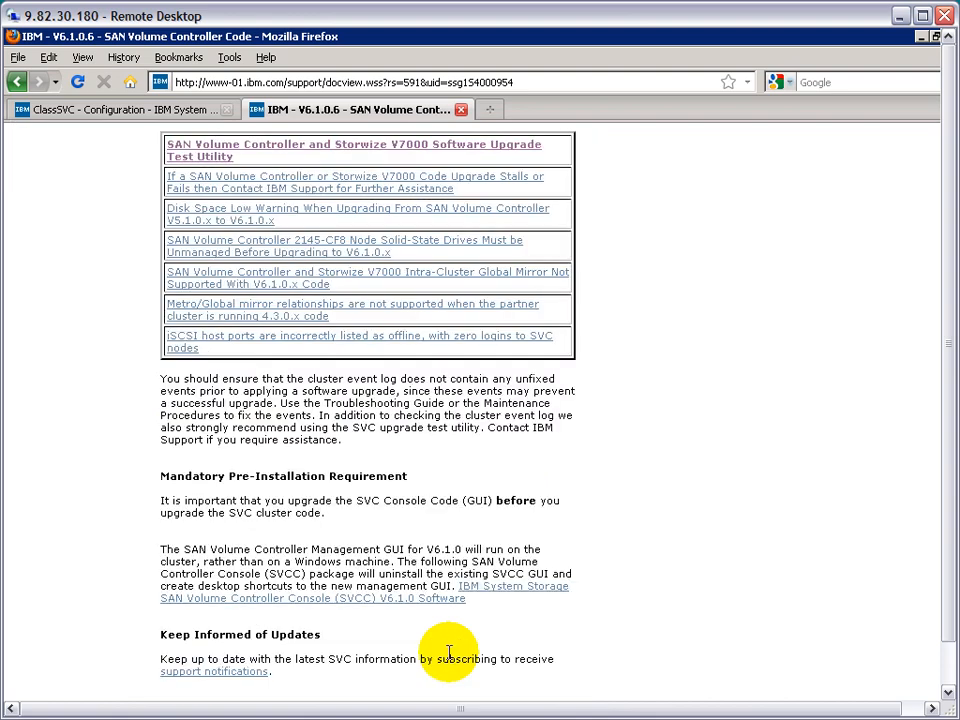
pyautogui.rightClick(418, 148)
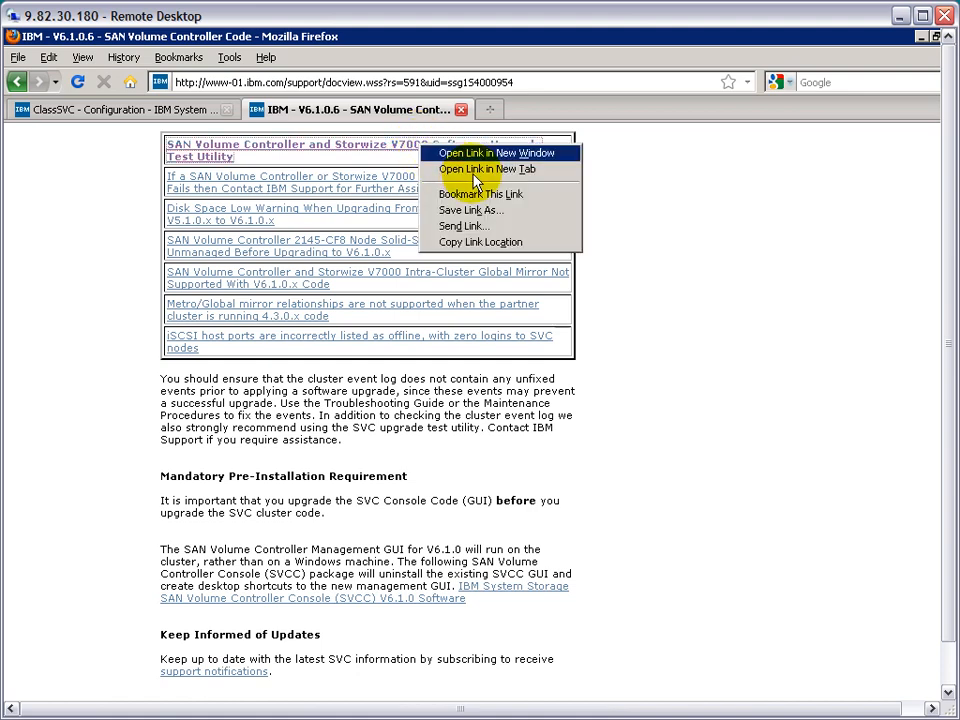
pyautogui.click(455, 167)
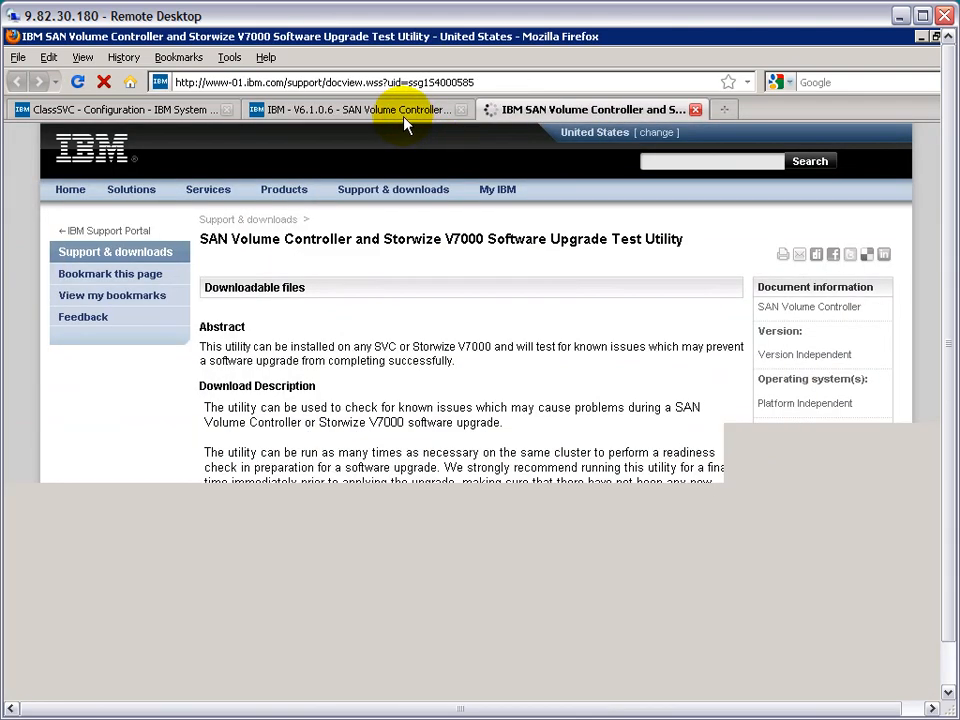
# - Request the HTTP download of SAN Volume Controller 6.1.0.6 from the code page and agree to the terms and conditions
pyautogui.hotkey('ctrl', 'pageup')
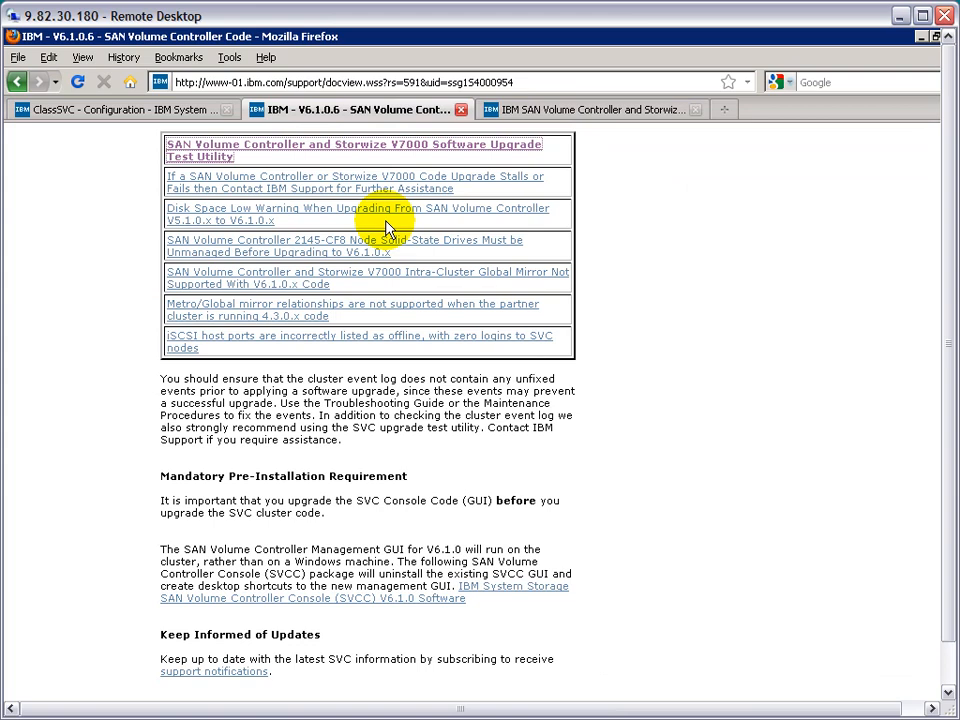
pyautogui.scroll(-10, 388, 228)
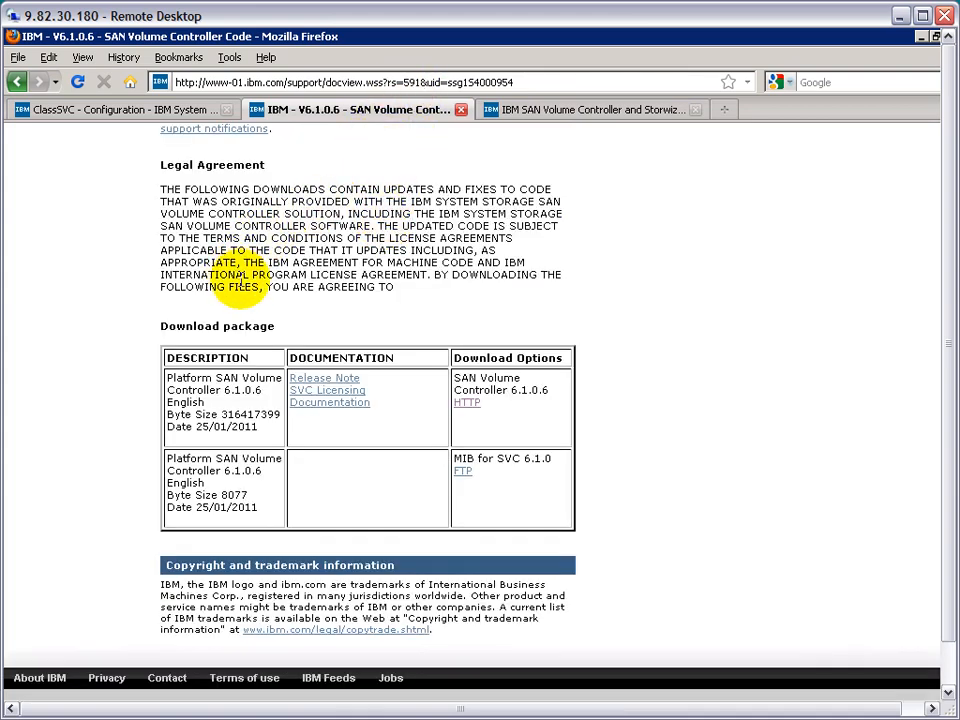
pyautogui.click(467, 404)
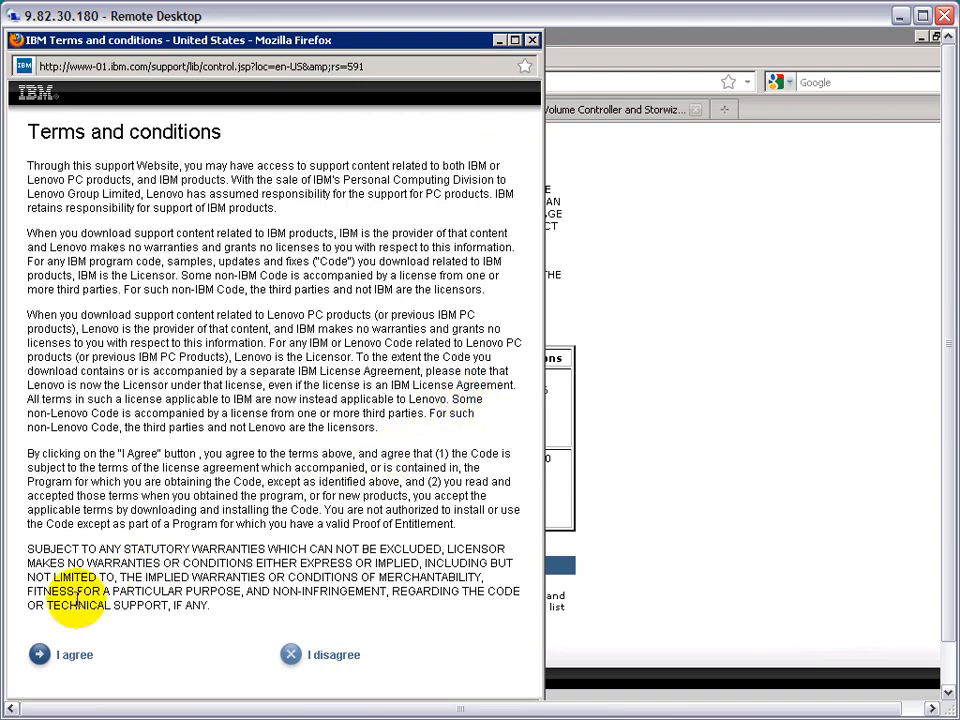
pyautogui.click(70, 656)
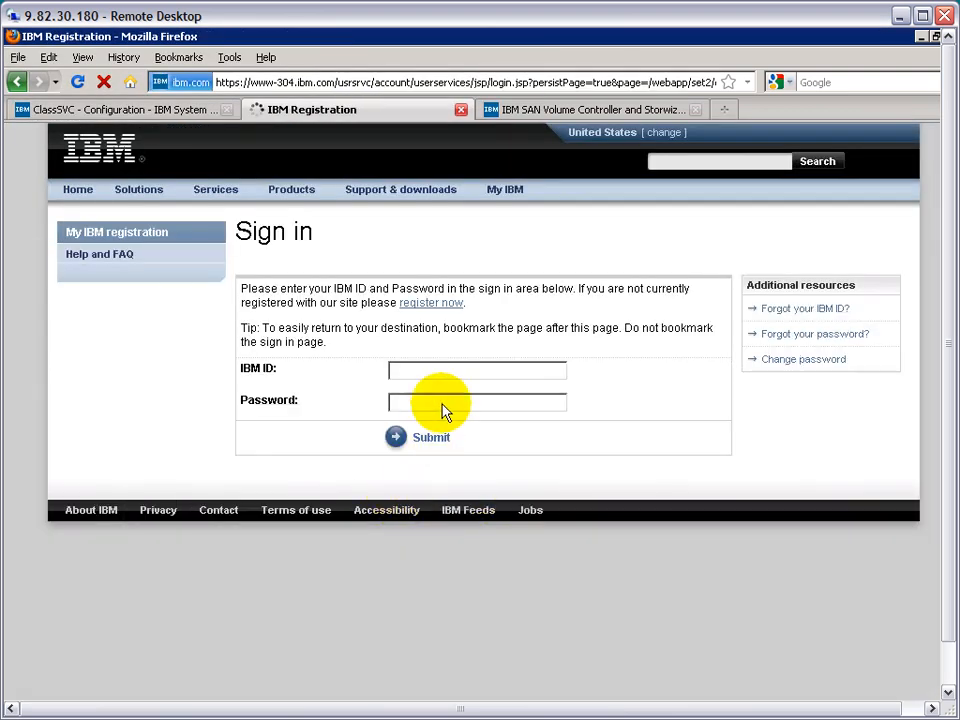
# - Sign in to the IBM site by entering the IBM ID and the account password
pyautogui.click(452, 368)
pyautogui.write('dp')
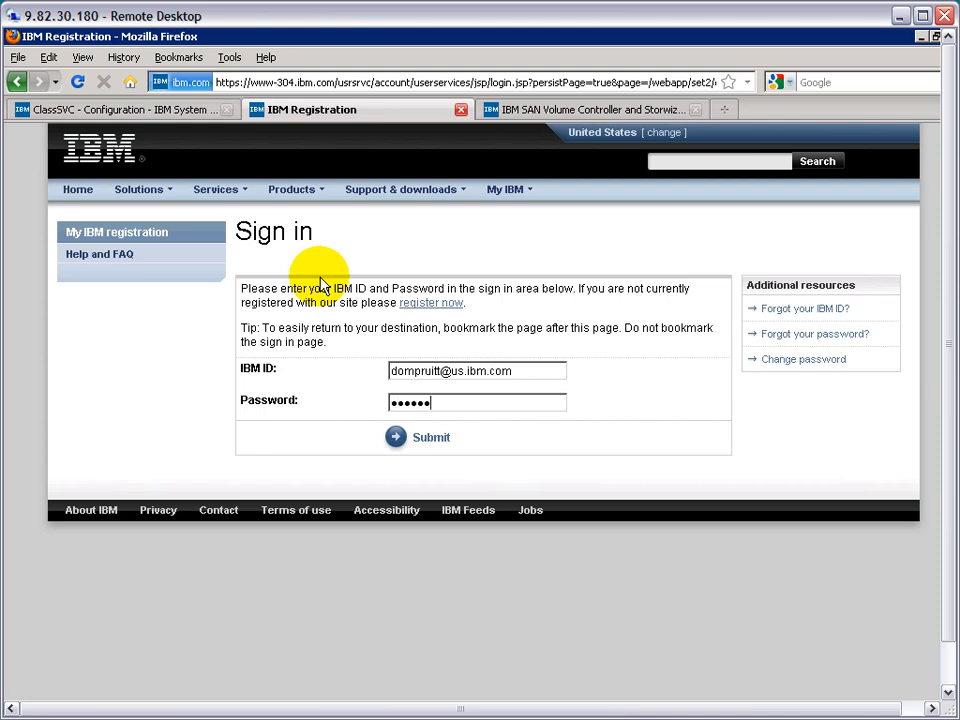
pyautogui.write('••')
pyautogui.press('Return')
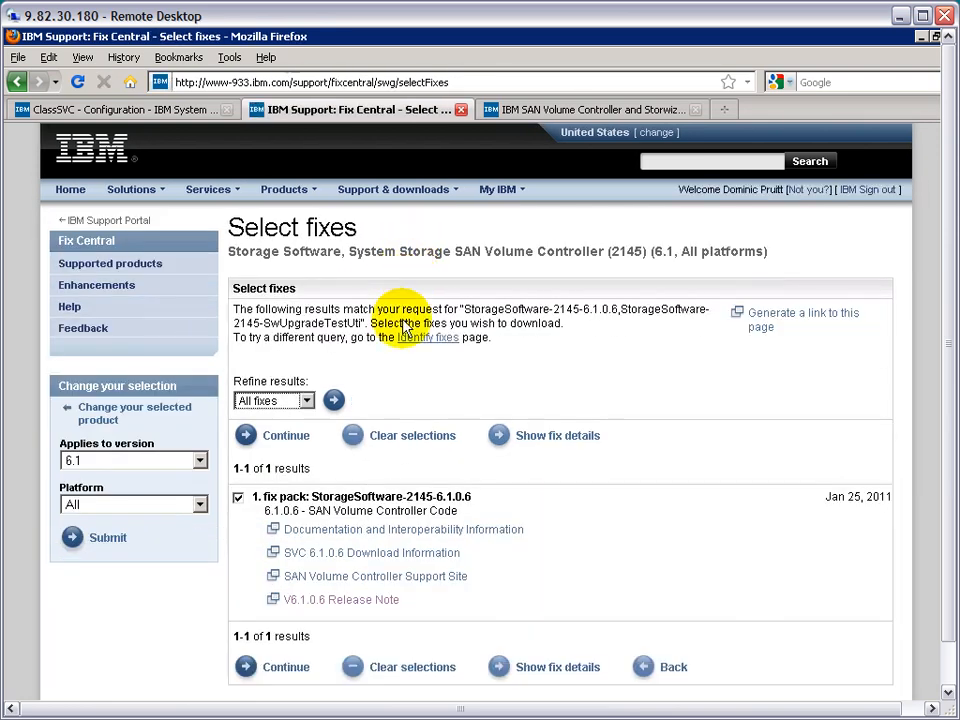
# - Continue with fix pack StorageSoftware-2145-6.1.0.6, choose download using the browser (HTTP), and agree to its terms and conditions
pyautogui.click(285, 668)
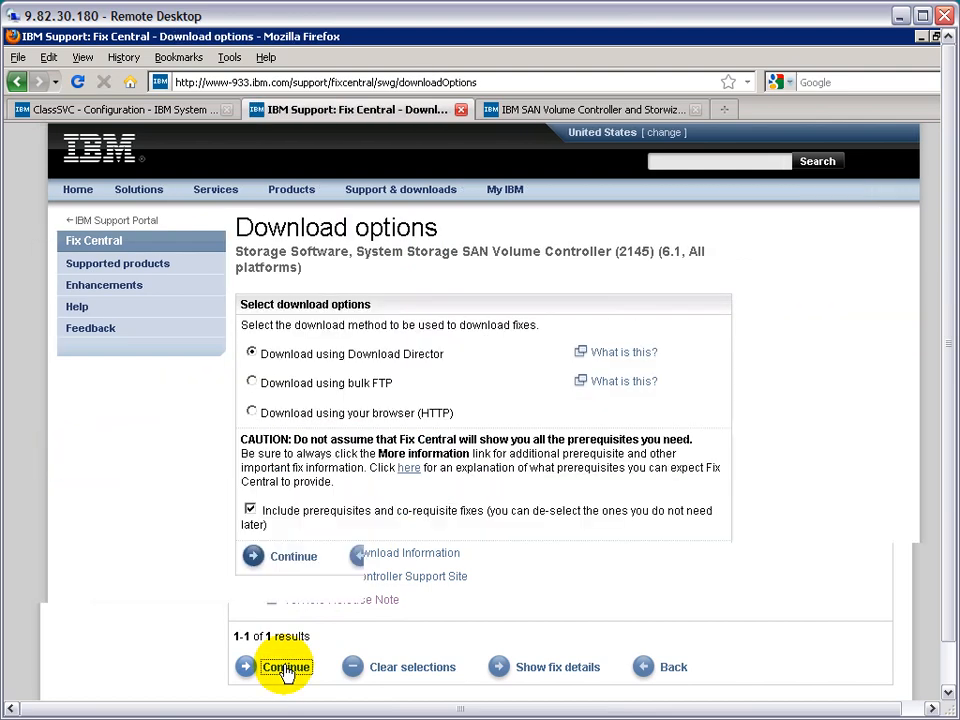
pyautogui.click(254, 416)
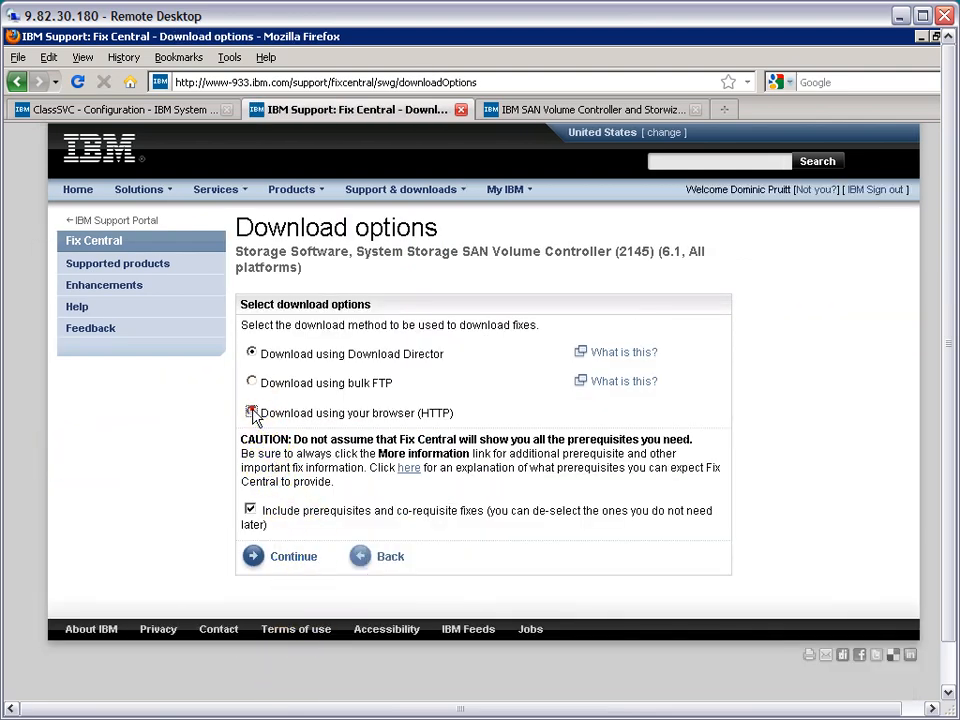
pyautogui.click(293, 558)
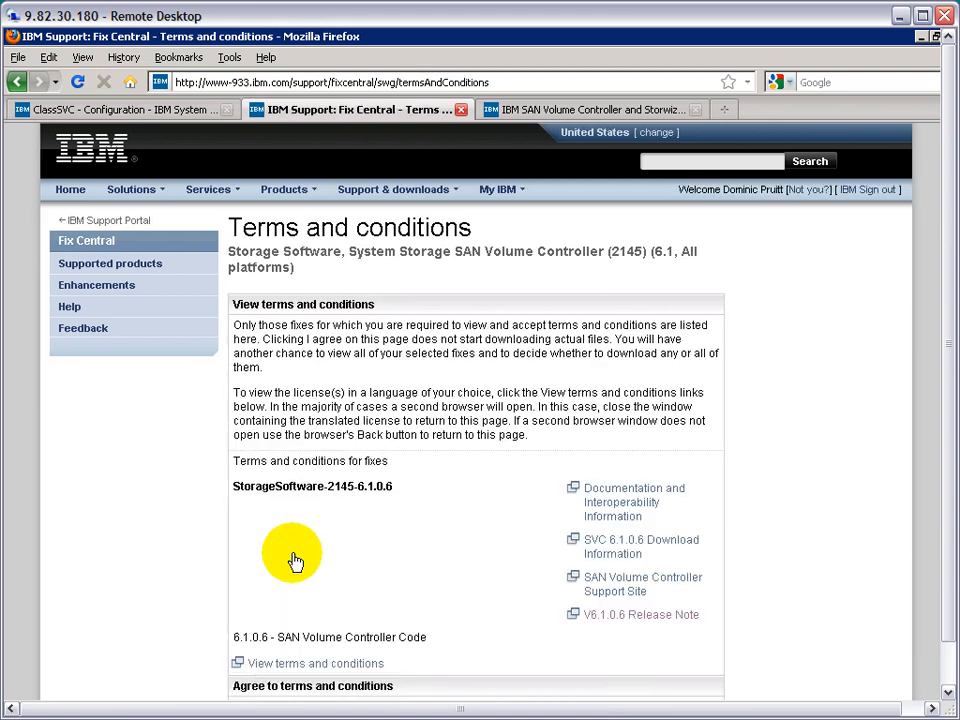
pyautogui.moveTo(943, 480); pyautogui.dragTo(950, 592)
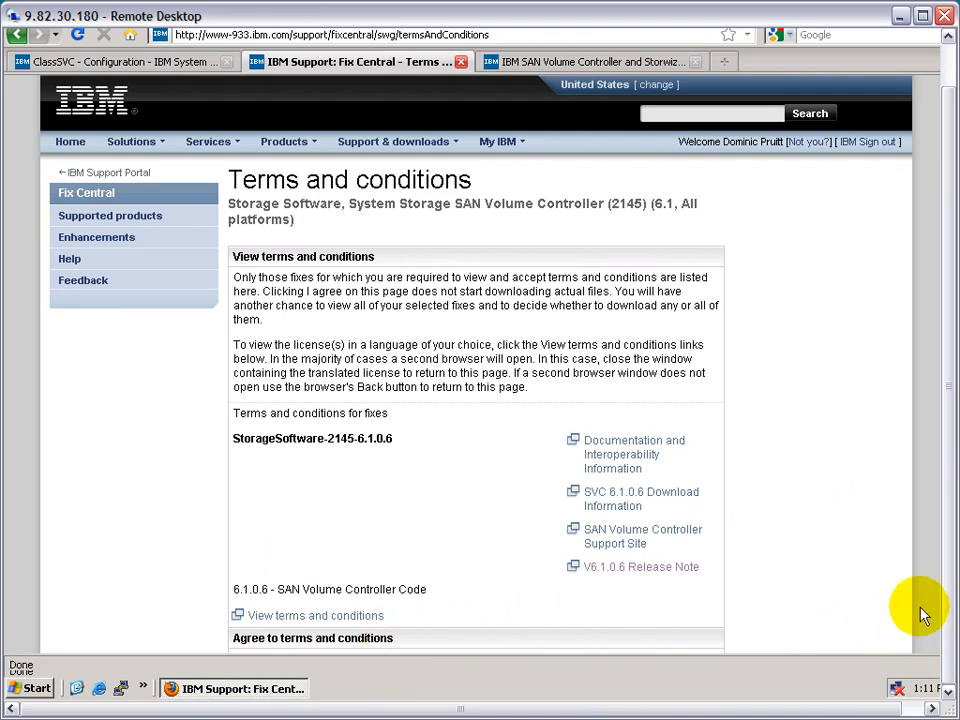
pyautogui.scroll(-3, 920, 610)
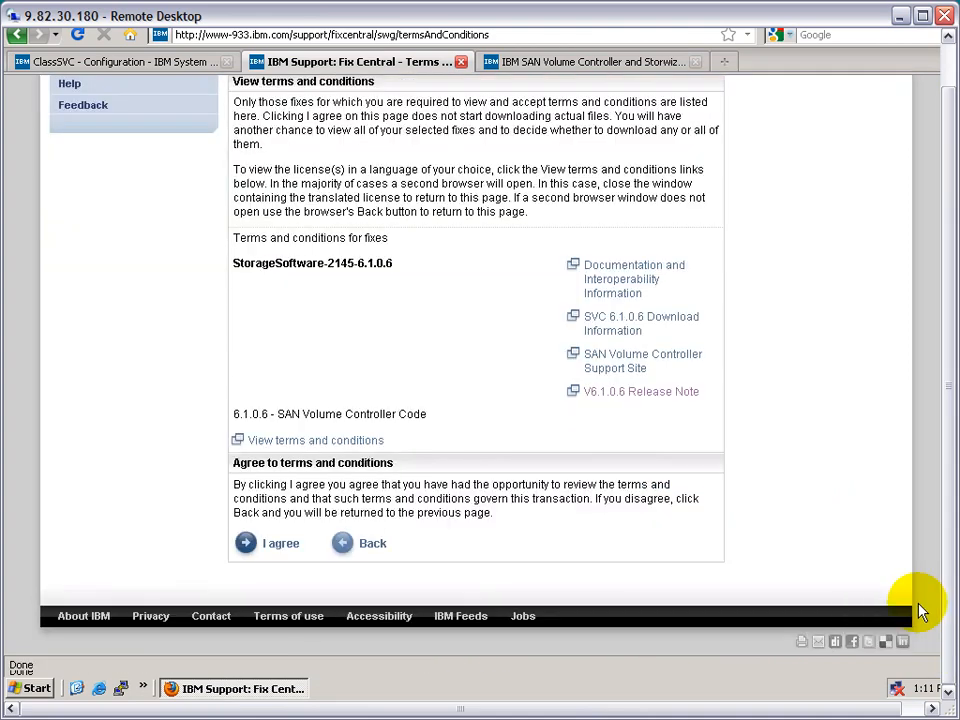
pyautogui.click(277, 545)
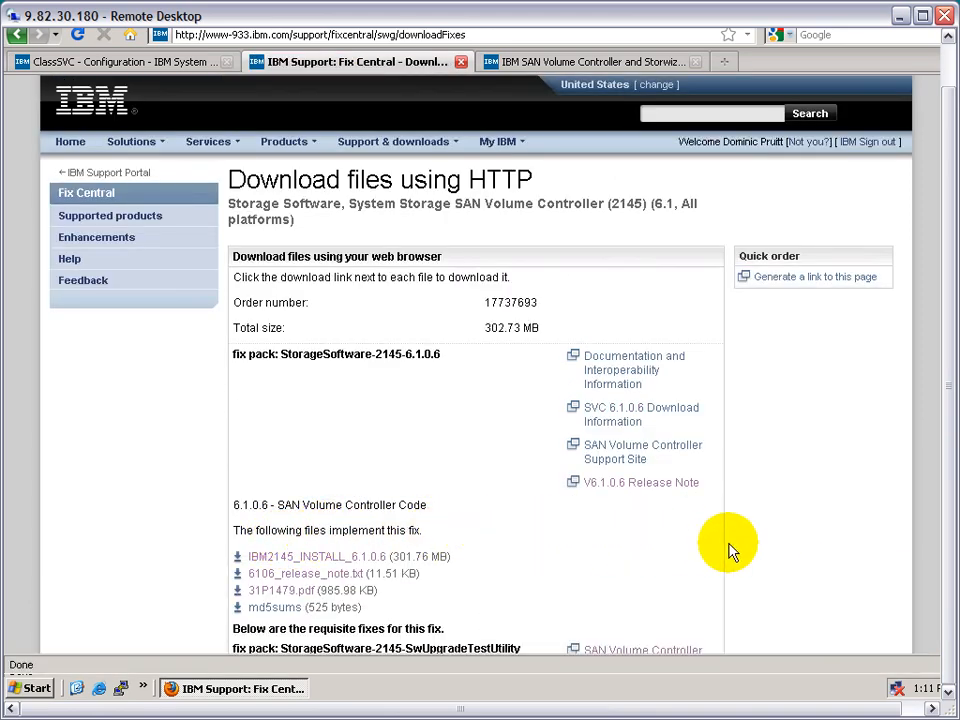
# - Start saving the IBM2145_INSTALL_6.1.0.6 file from the fix pack's file list, and cancel the save
pyautogui.rightClick(307, 557)
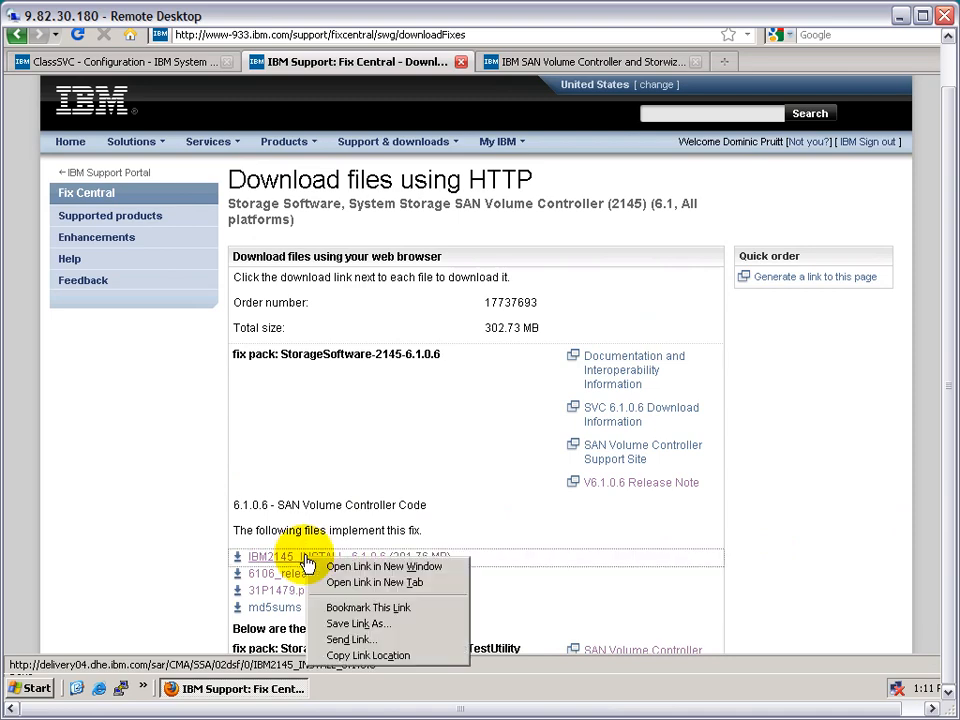
pyautogui.click(370, 625)
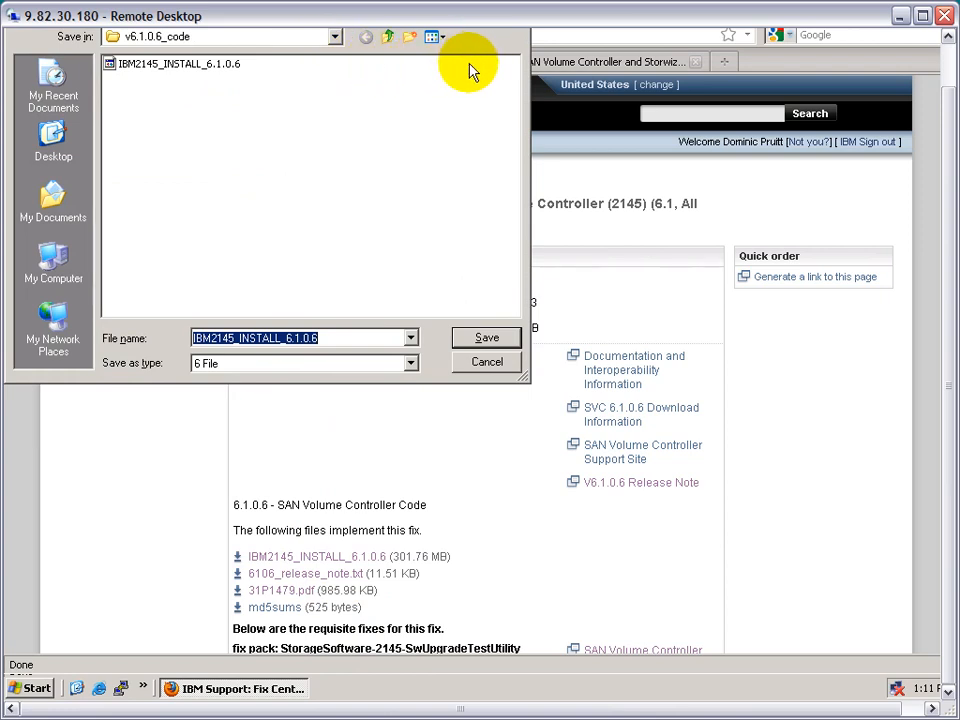
pyautogui.click(486, 363)
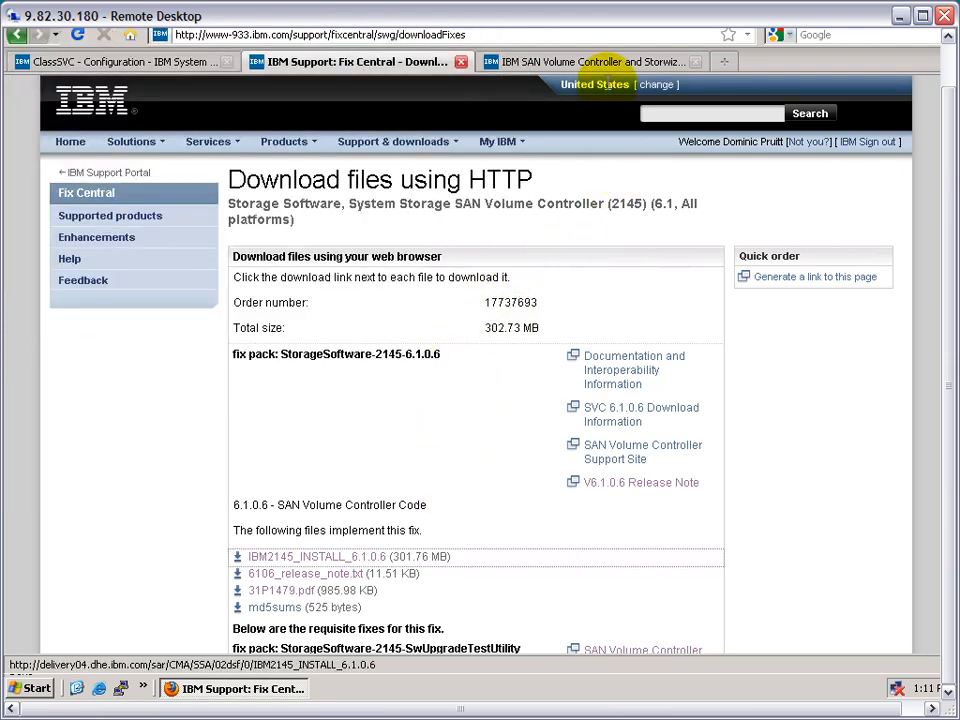
# - On the Software Upgrade Test Utility page, request the HTTP download of the SVC Upgrade Test Utility and agree to its terms
pyautogui.click(609, 63)
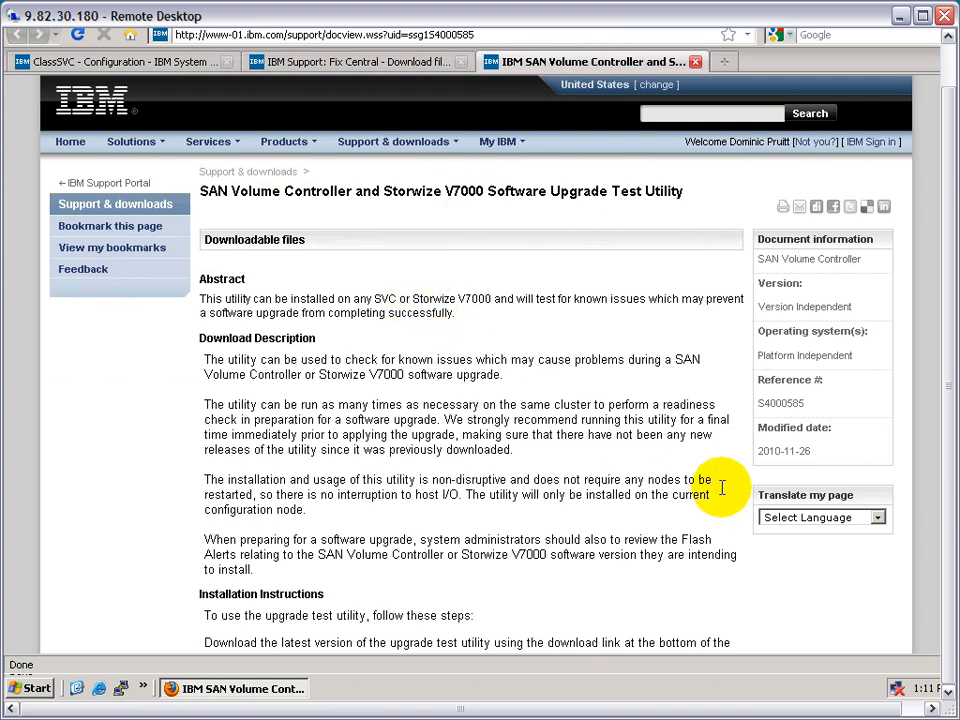
pyautogui.press('F11')
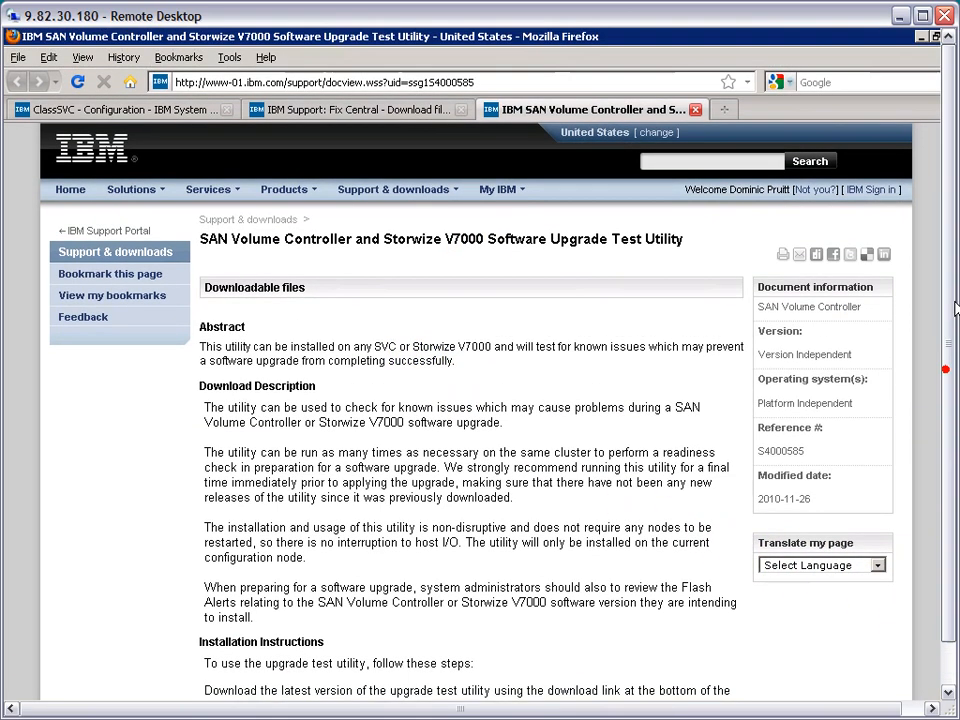
pyautogui.click(940, 318)
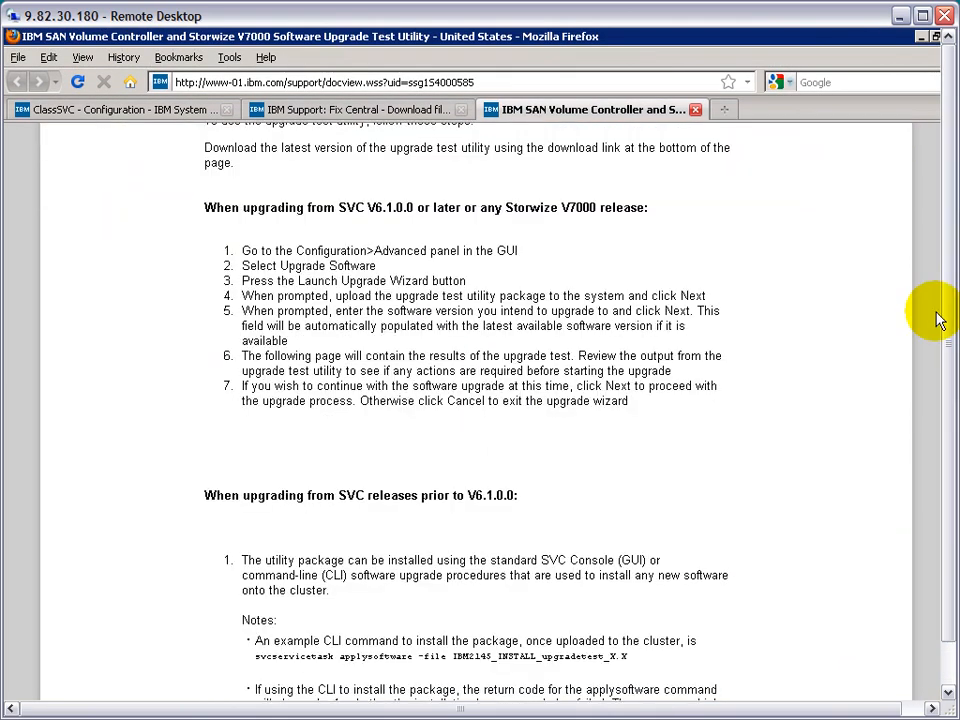
pyautogui.click(940, 318)
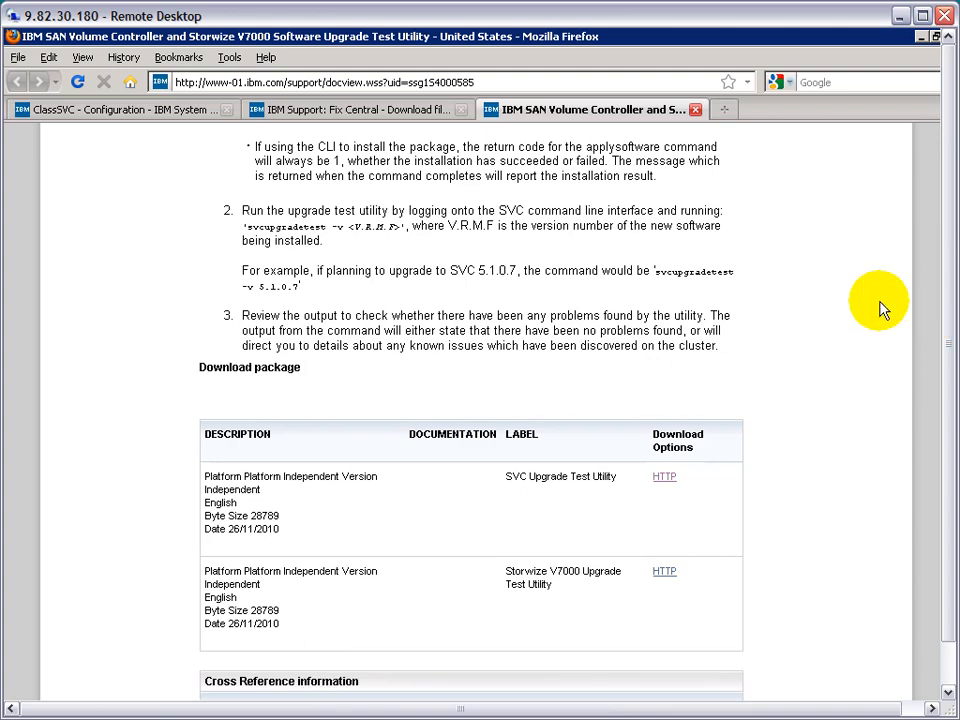
pyautogui.click(666, 477)
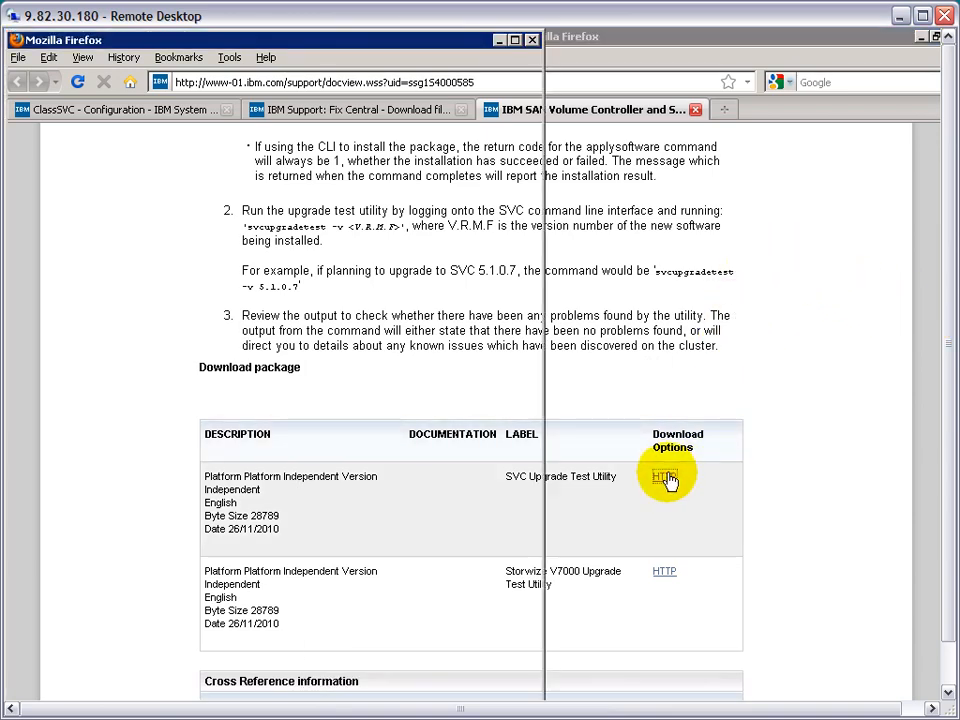
pyautogui.click(62, 656)
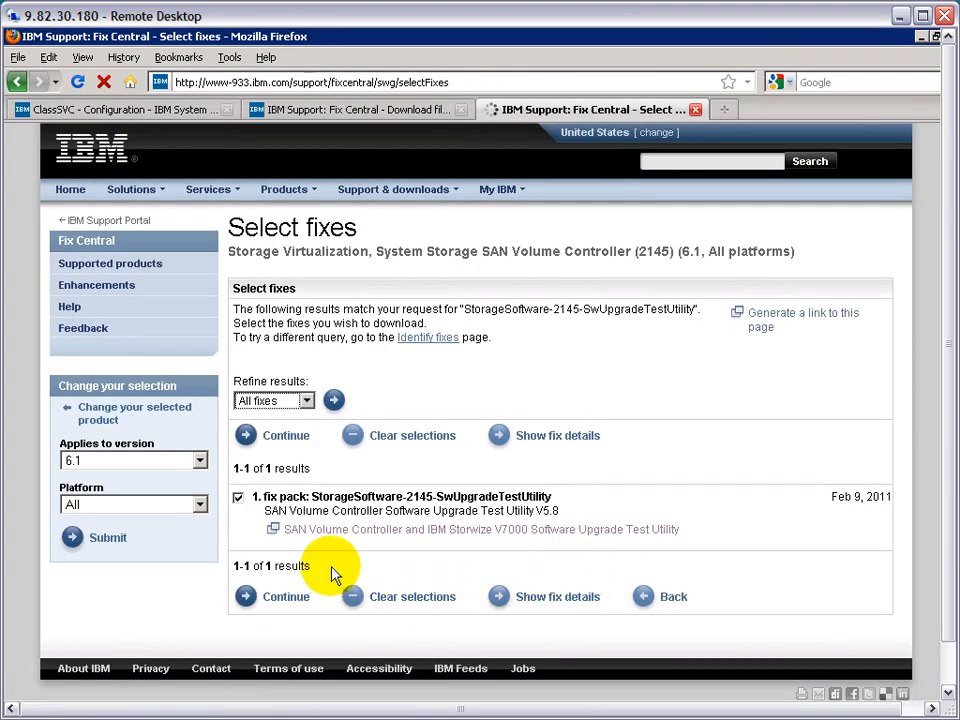
# - Continue with fix pack StorageSoftware-2145-SwUpgradeTestUtility and choose download using the browser (HTTP)
pyautogui.click(280, 598)
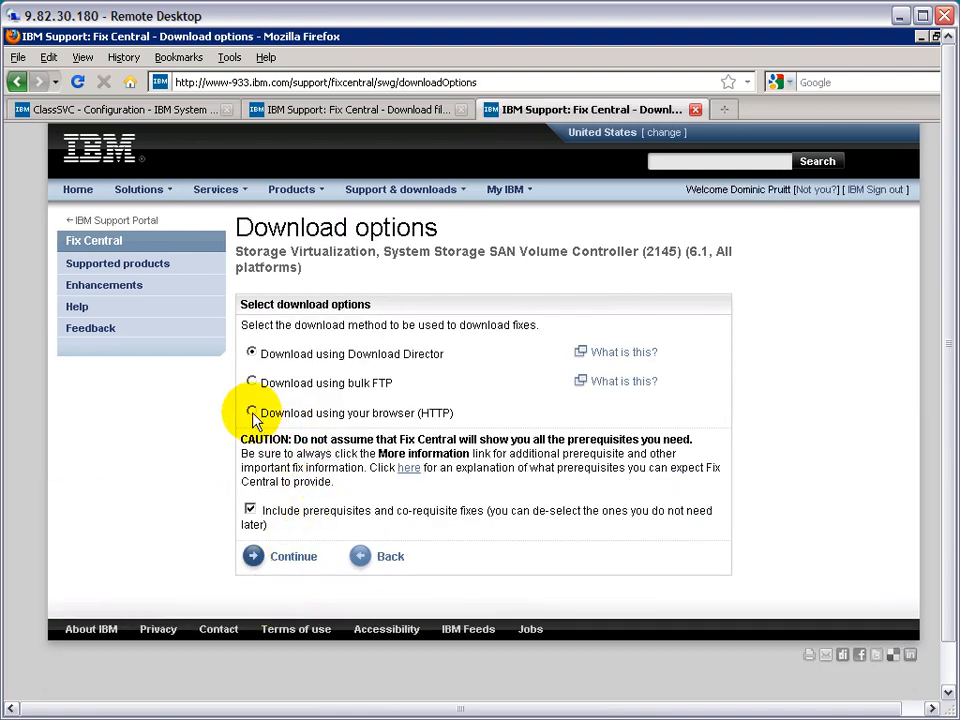
pyautogui.click(252, 414)
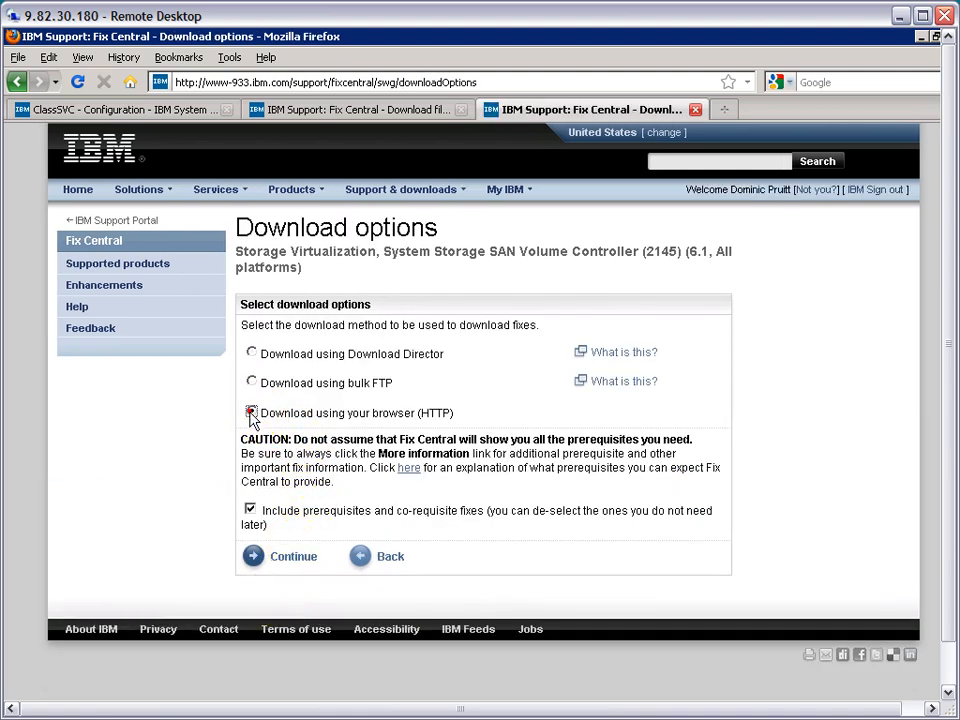
pyautogui.click(258, 561)
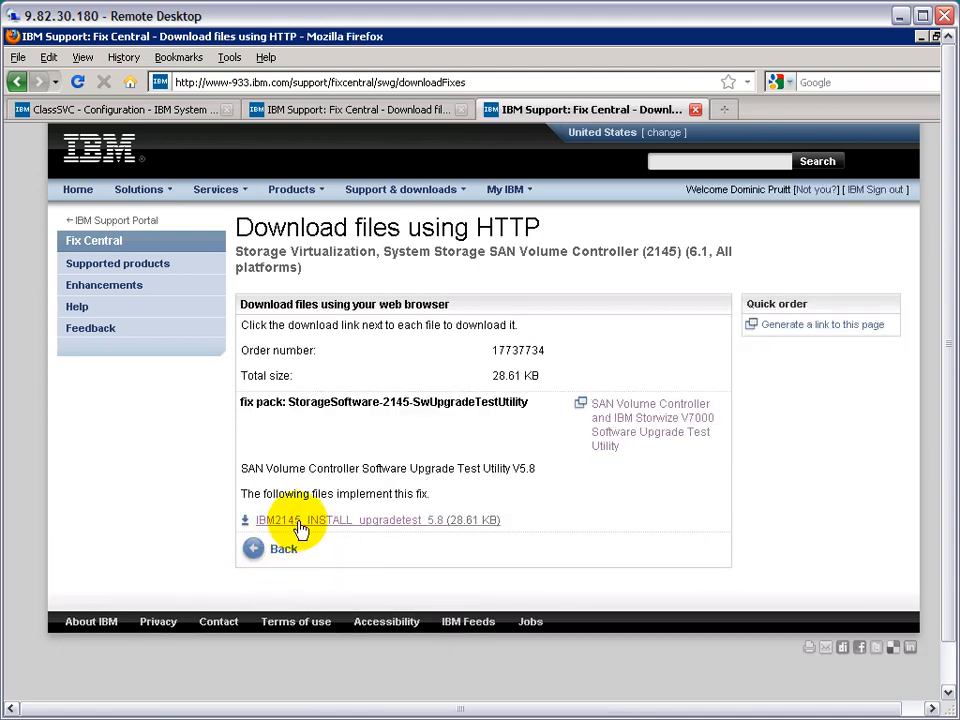
# - Start saving the IBM2145_INSTALL_upgradetest_5.8 file, cancel the save, and close both Fix Central pages
pyautogui.rightClick(302, 522)
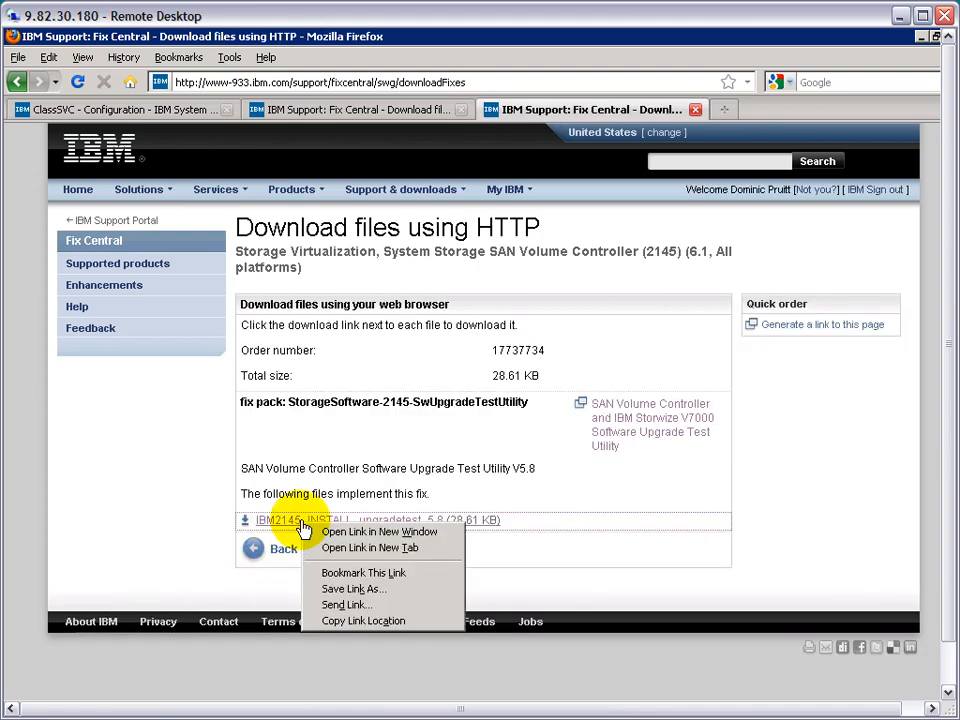
pyautogui.click(350, 590)
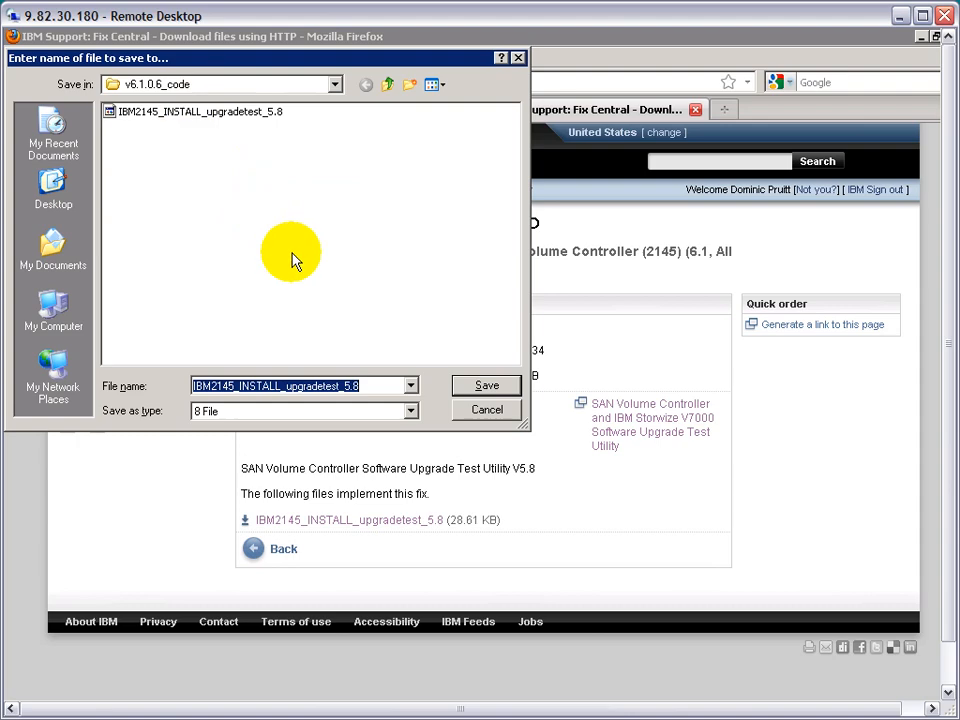
pyautogui.click(484, 410)
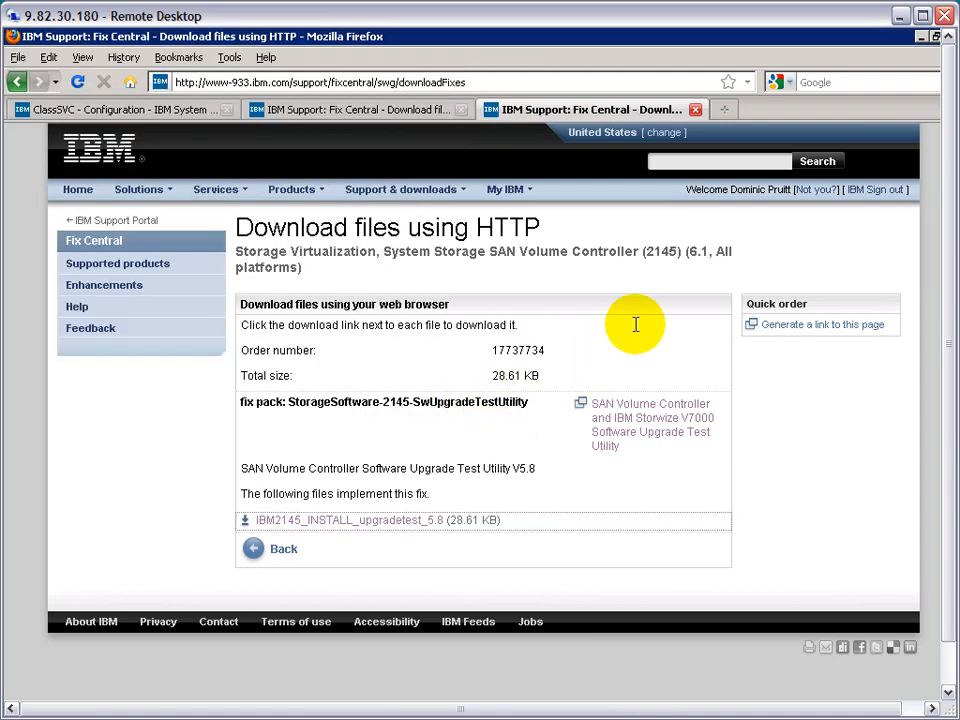
pyautogui.click(695, 109)
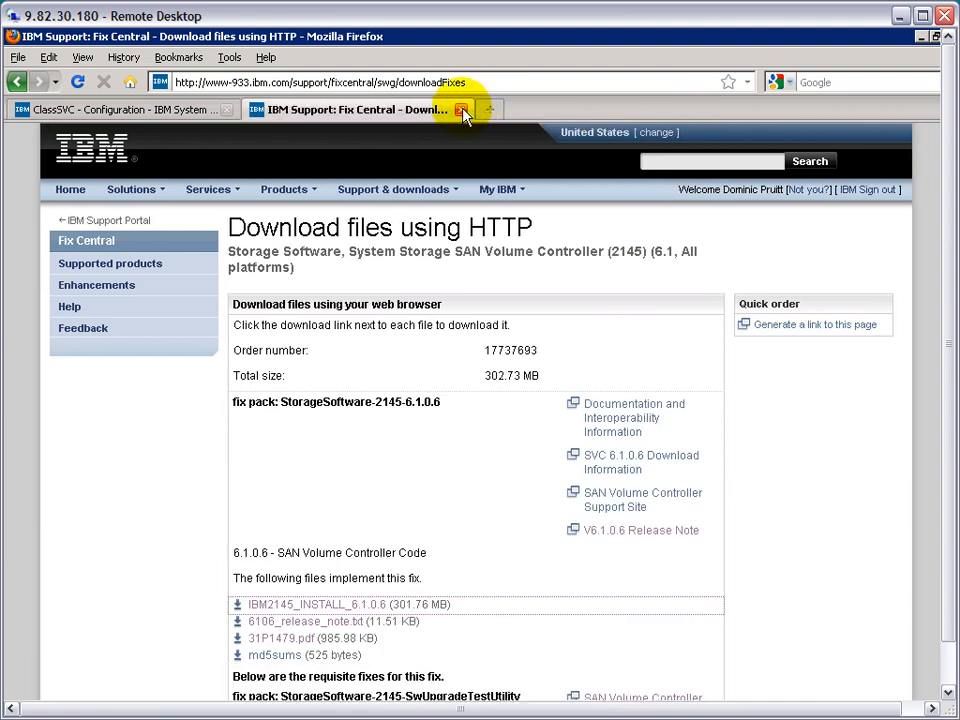
pyautogui.click(461, 110)
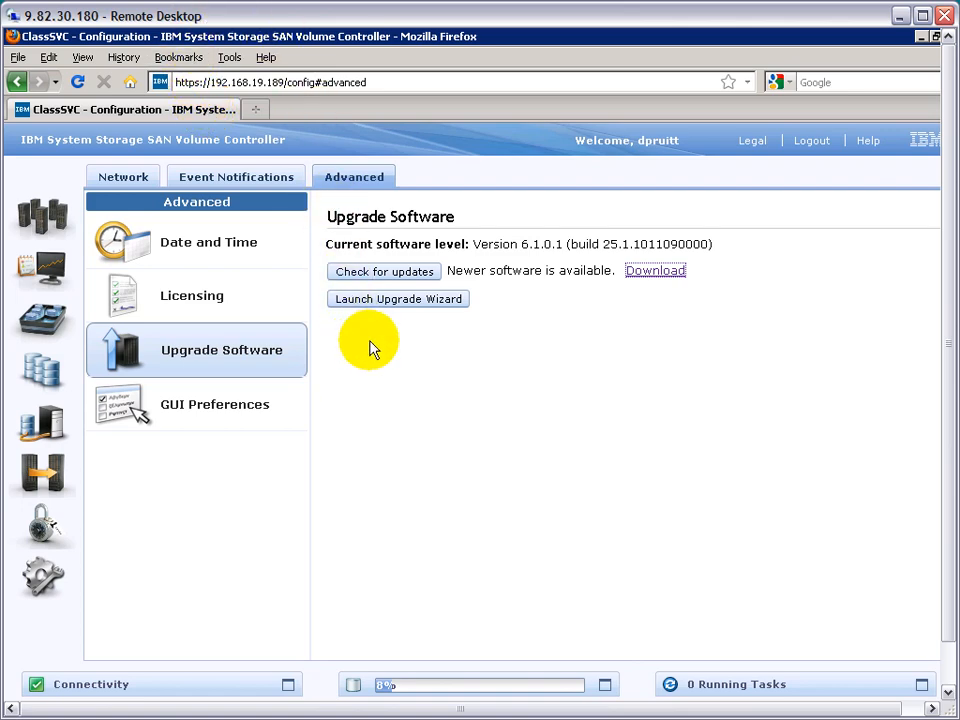
# - Launch the upgrade wizard and upload IBM2145_INSTALL_upgradetest_5.8 from the v6.1.0.6_code folder as the upgrade test utility
pyautogui.click(397, 306)
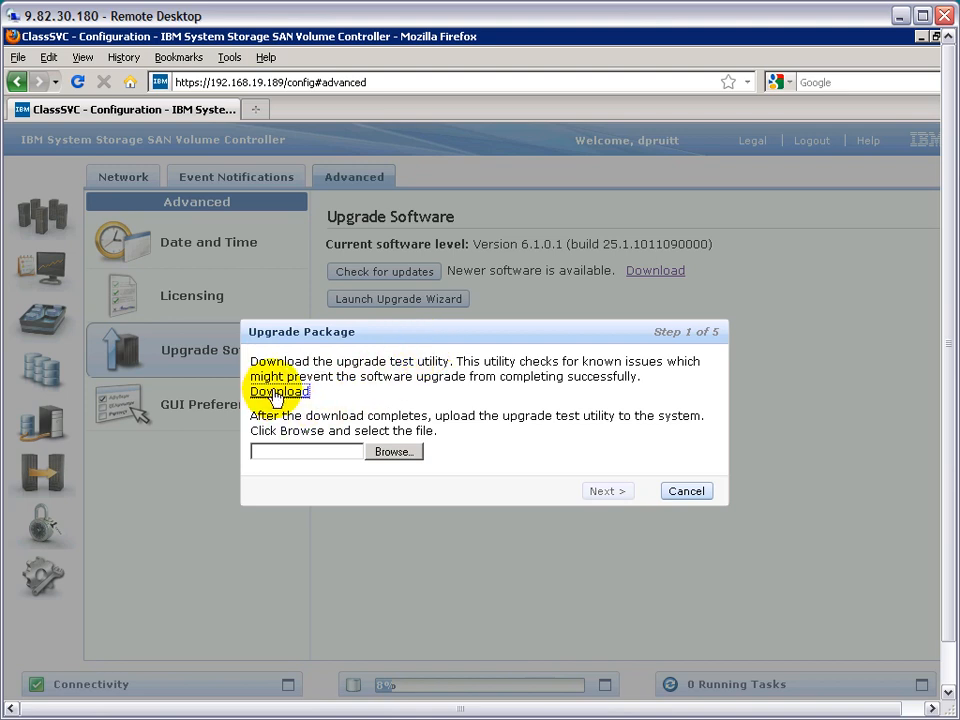
pyautogui.click(391, 453)
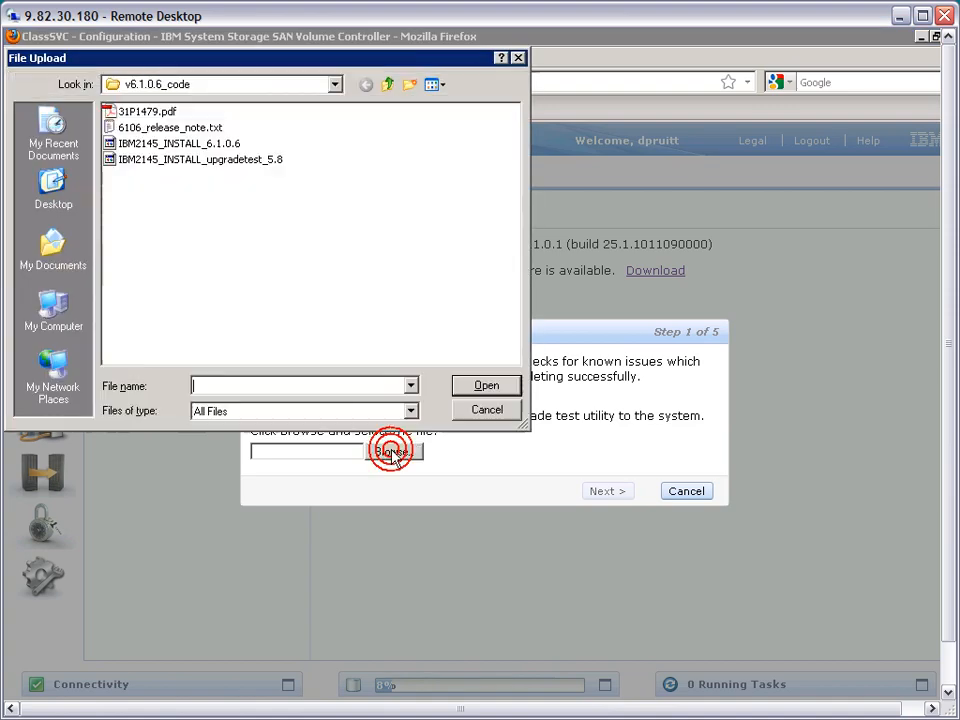
pyautogui.click(242, 160)
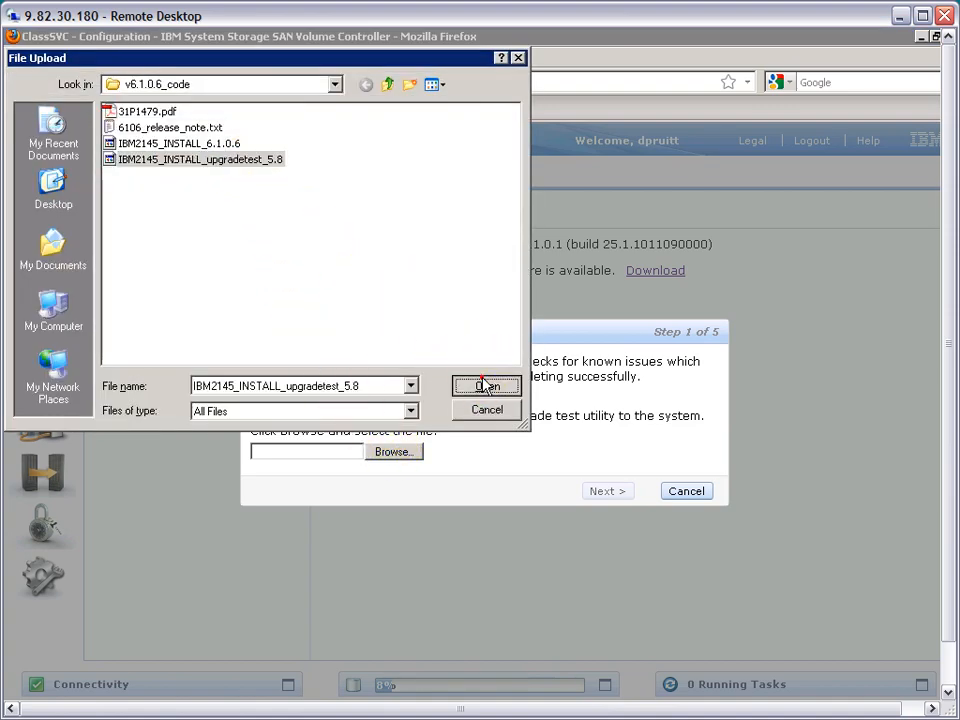
pyautogui.click(484, 385)
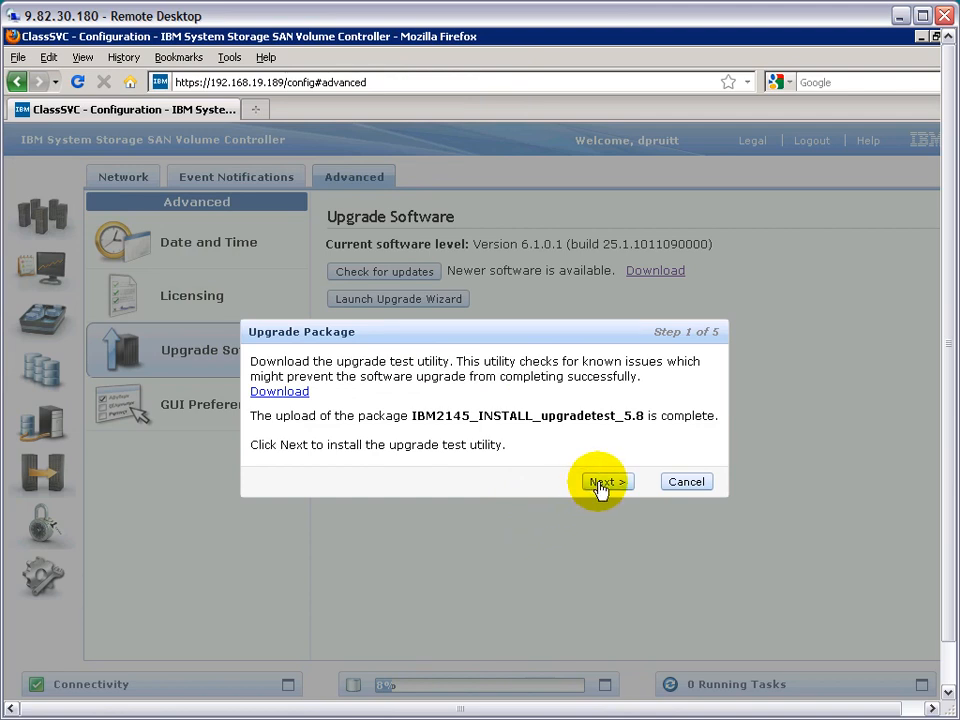
# - Install the uploaded upgrade test utility, highlight the svctask applysoftware command in the task details, and close the task window
pyautogui.click(603, 483)
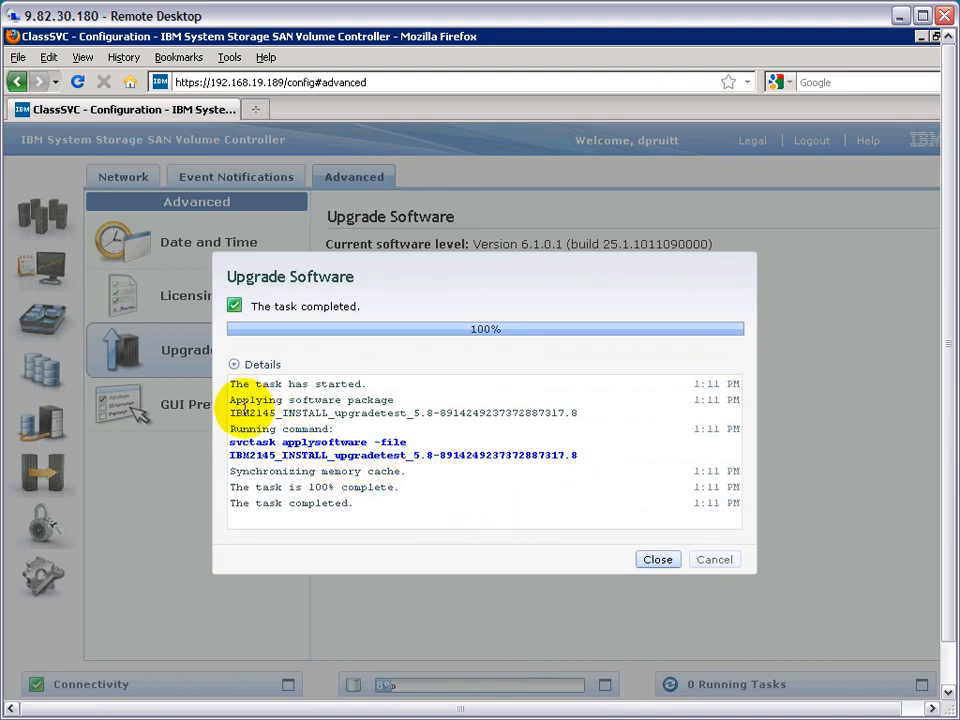
pyautogui.moveTo(231, 442); pyautogui.dragTo(585, 459)
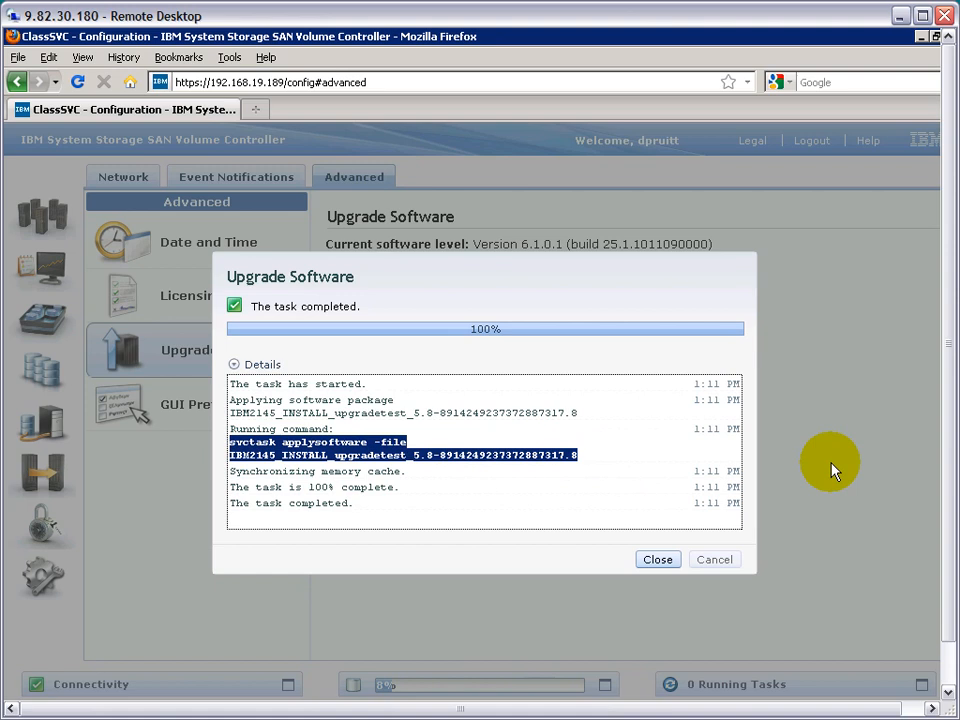
pyautogui.click(657, 562)
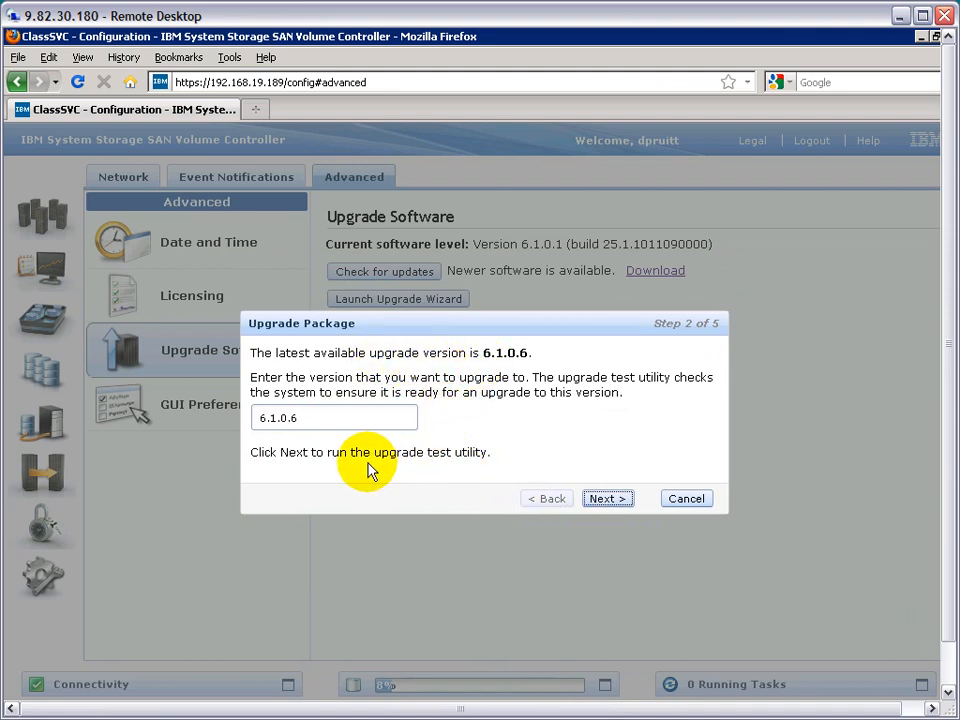
# - Run the upgrade test utility for version 6.1.0.6 and read its output through to the end
pyautogui.click(352, 415)
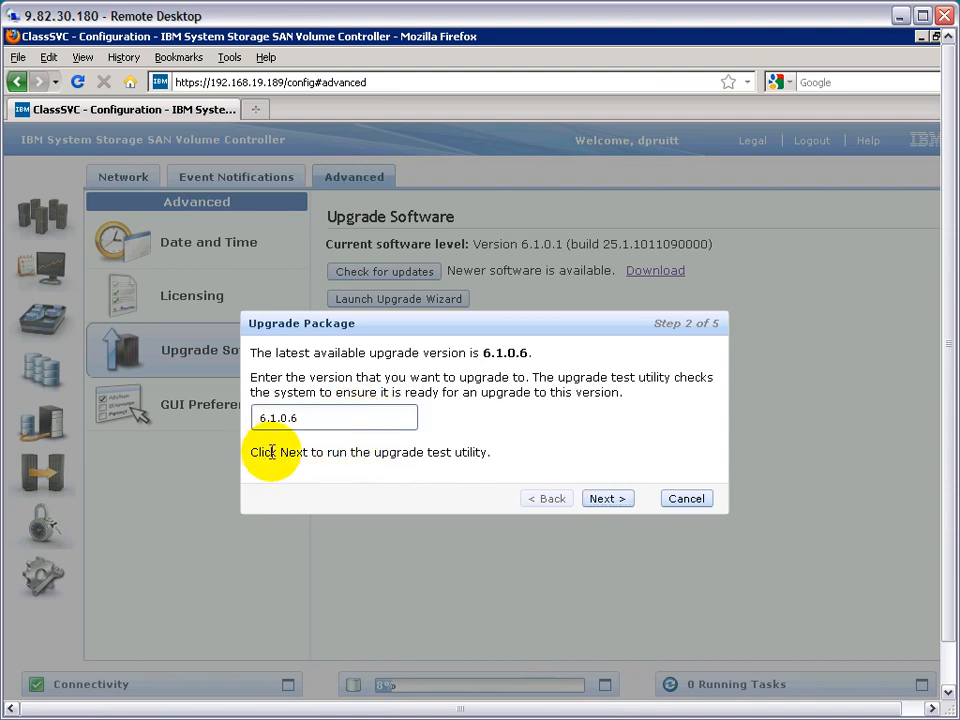
pyautogui.click(603, 500)
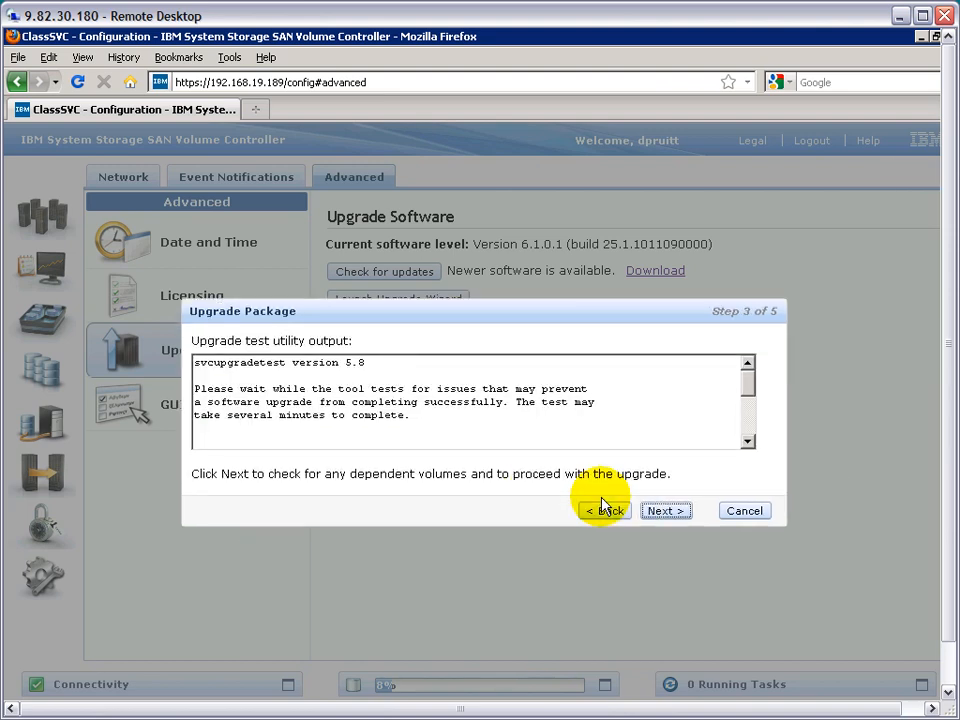
pyautogui.click(748, 425)
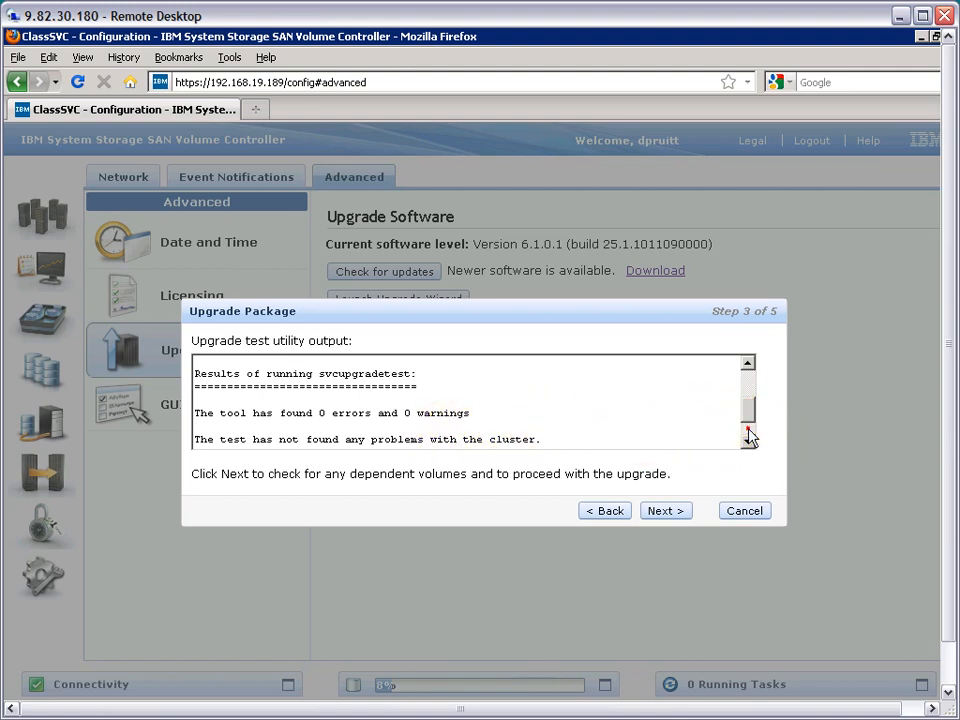
pyautogui.click(748, 435)
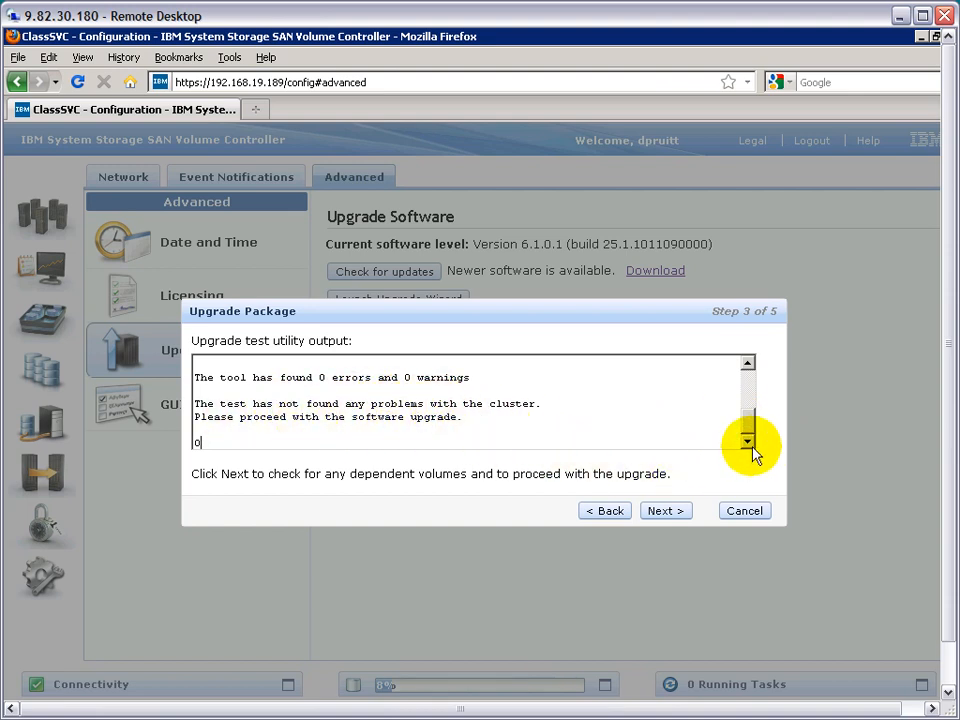
# - Proceed with the upgrade and upload the IBM2145_INSTALL_6.1.0.6 package from the v6.1.0.6_code folder
pyautogui.click(675, 513)
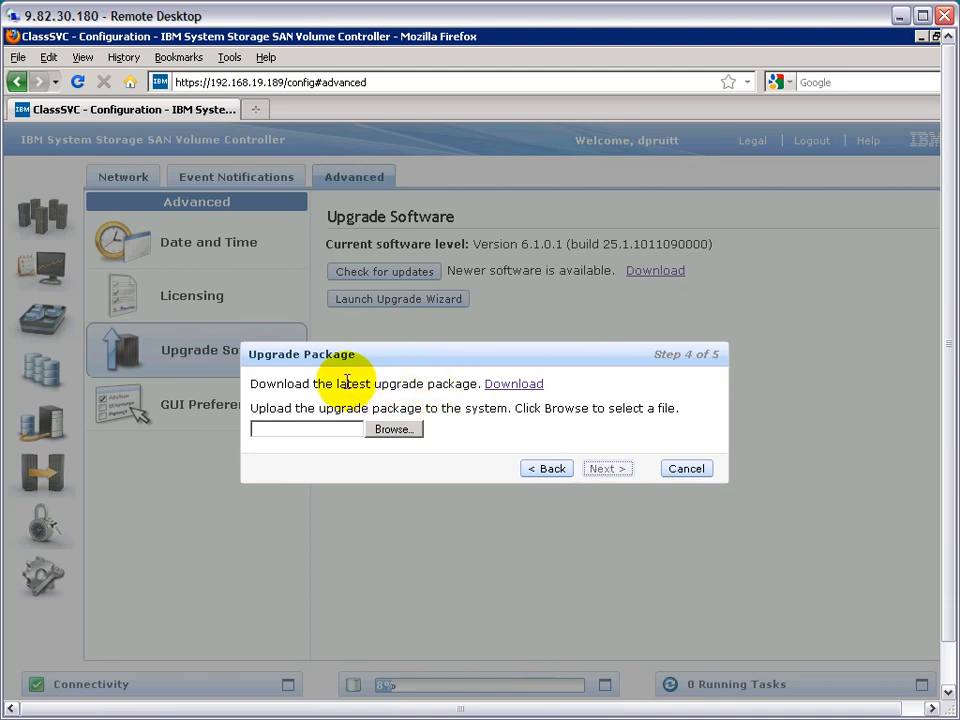
pyautogui.click(397, 429)
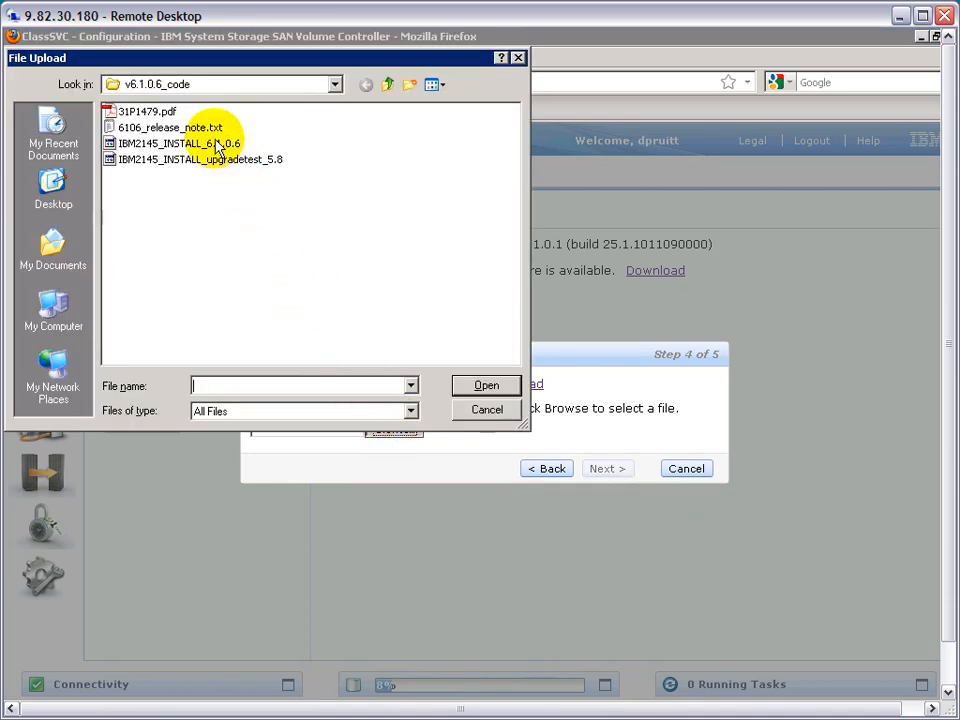
pyautogui.click(214, 143)
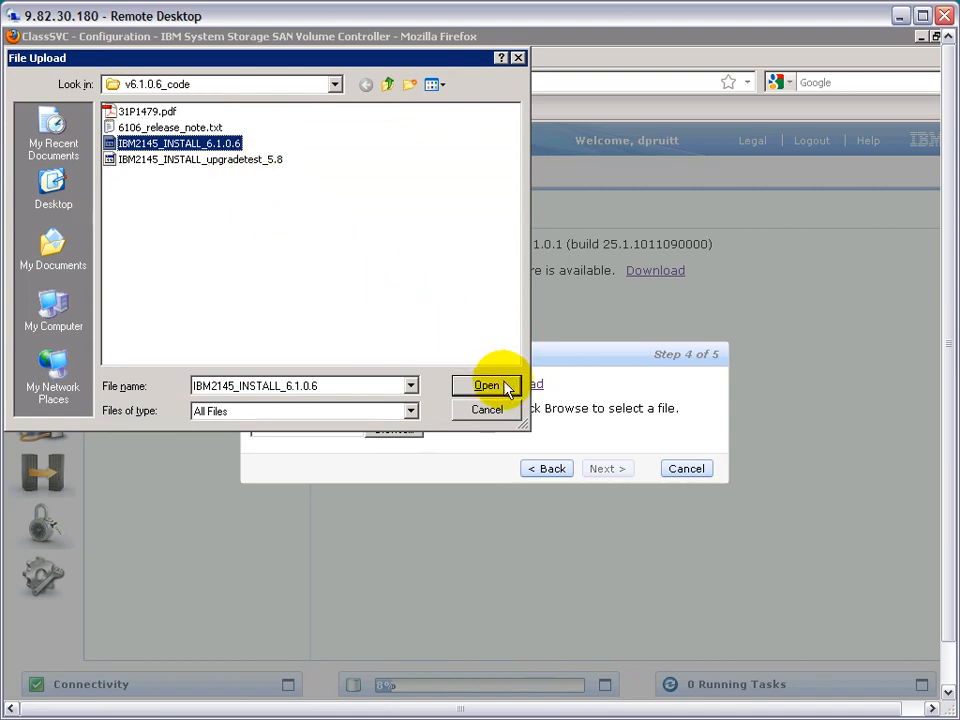
pyautogui.click(499, 386)
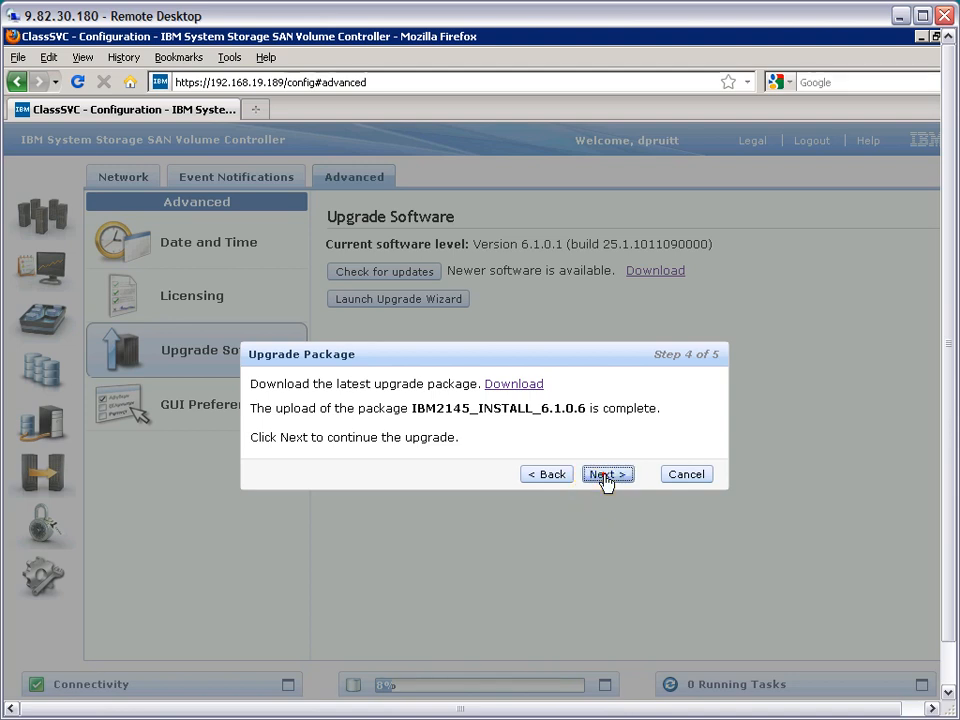
# - Continue the wizard to install the IBM2145_INSTALL_6.1.0.6 upgrade package, and close the task window when it completes
pyautogui.click(605, 477)
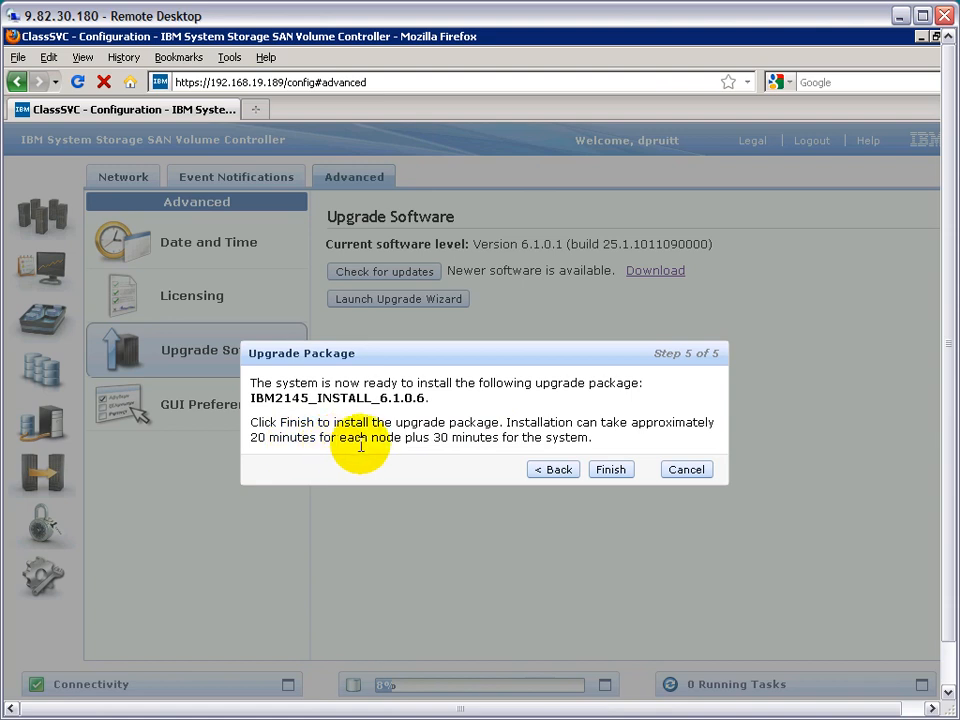
pyautogui.click(612, 470)
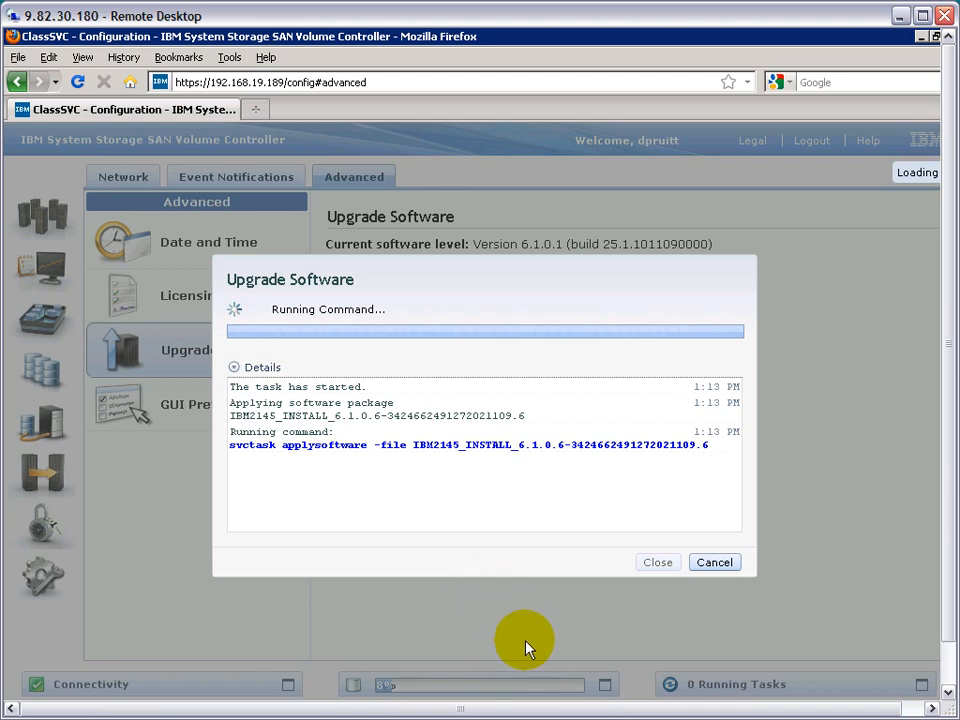
pyautogui.click(562, 708)
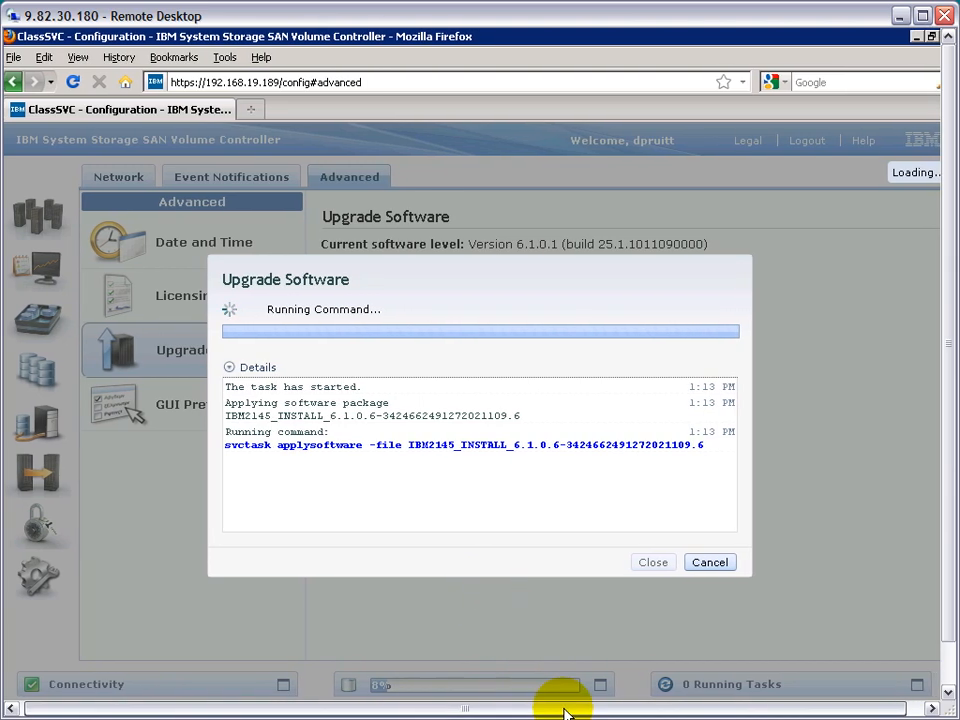
pyautogui.moveTo(565, 712); pyautogui.dragTo(570, 712)
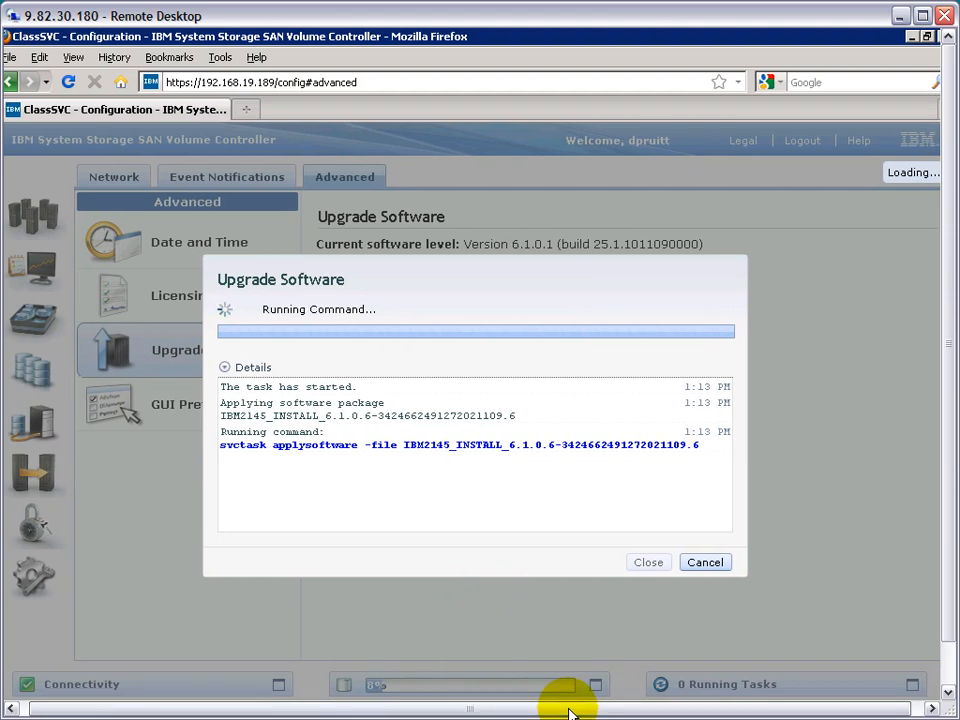
pyautogui.moveTo(570, 712); pyautogui.dragTo(558, 712)
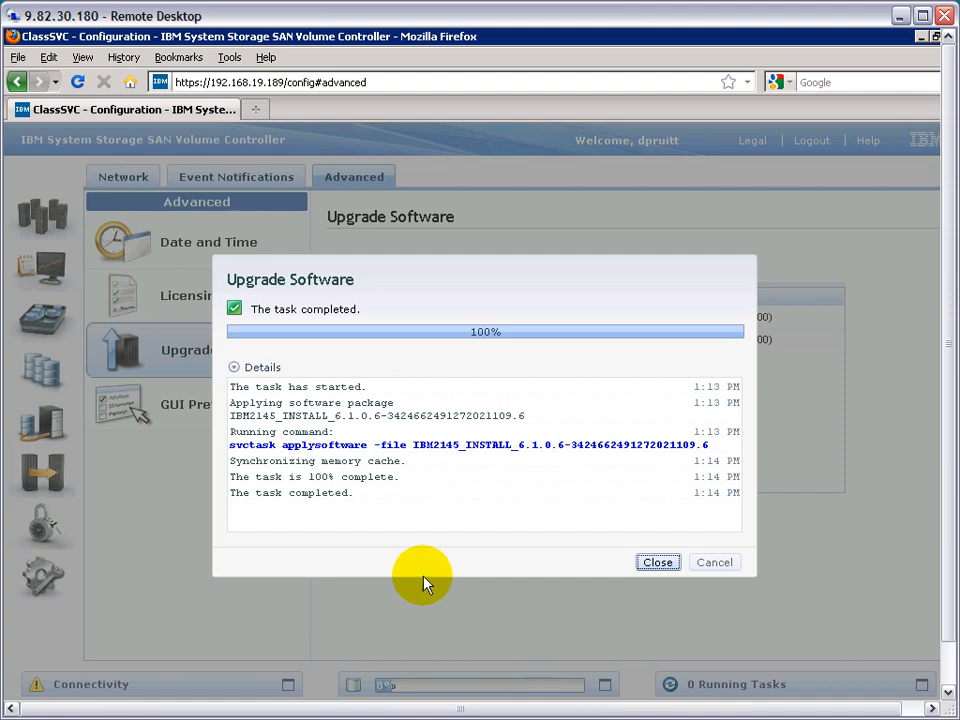
pyautogui.click(648, 563)
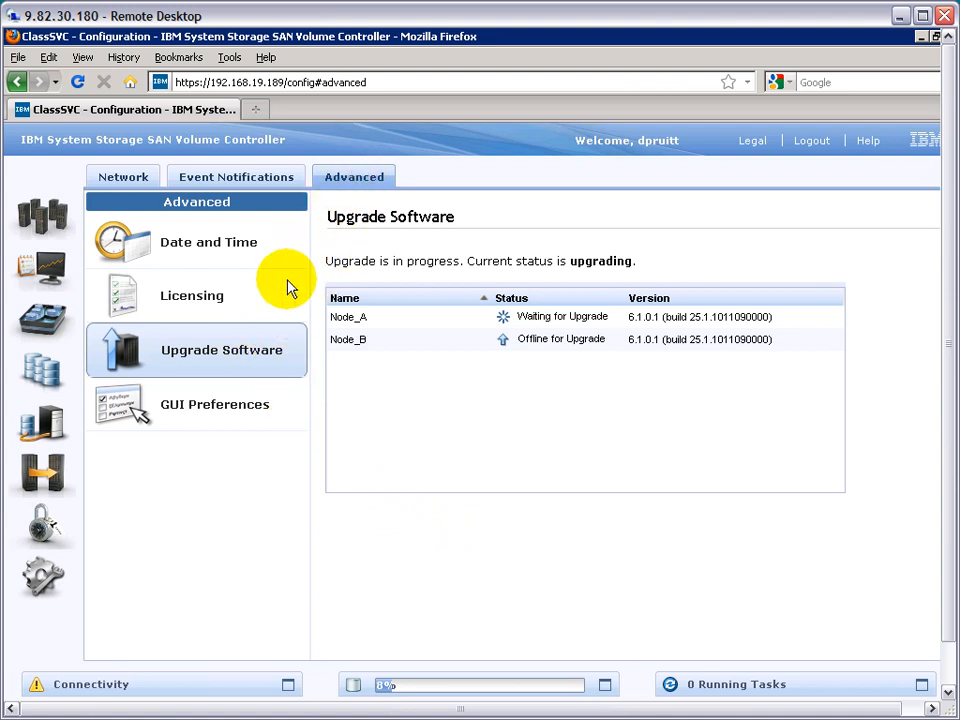
# - Monitor the upgrade status and version of Node_A and Node_B, and accept the panel refresh offered for the node failover
pyautogui.click(362, 339)
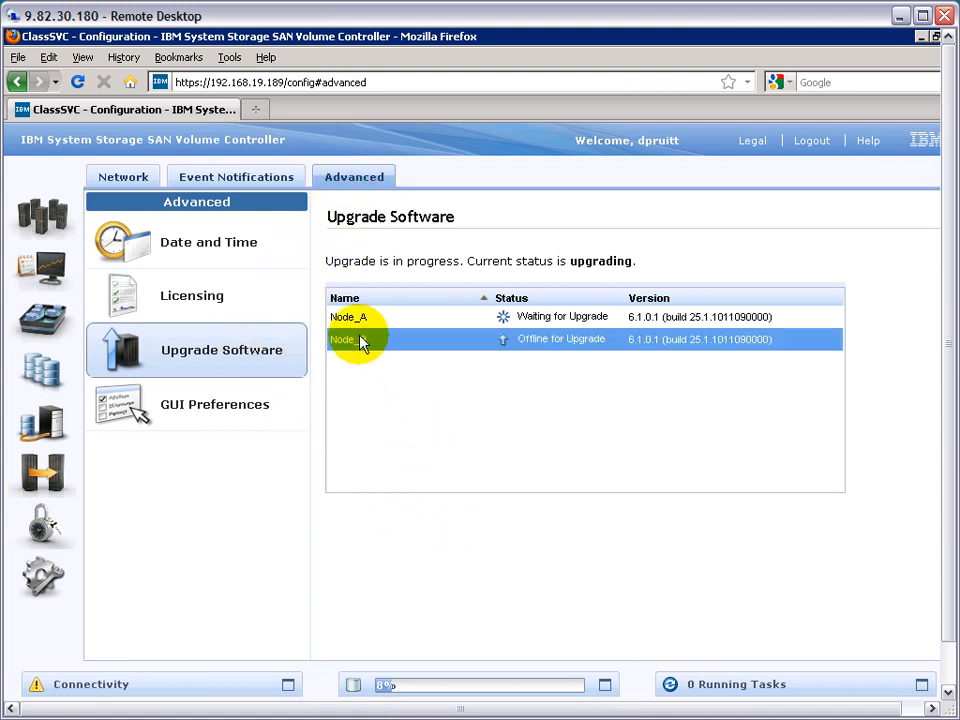
pyautogui.click(420, 320)
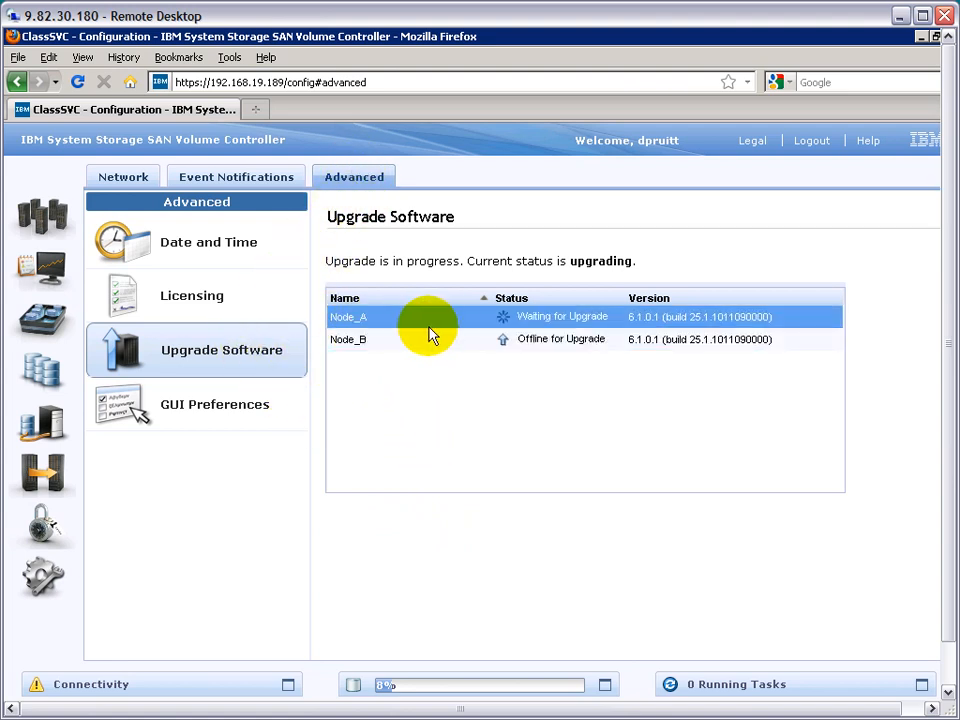
pyautogui.click(537, 341)
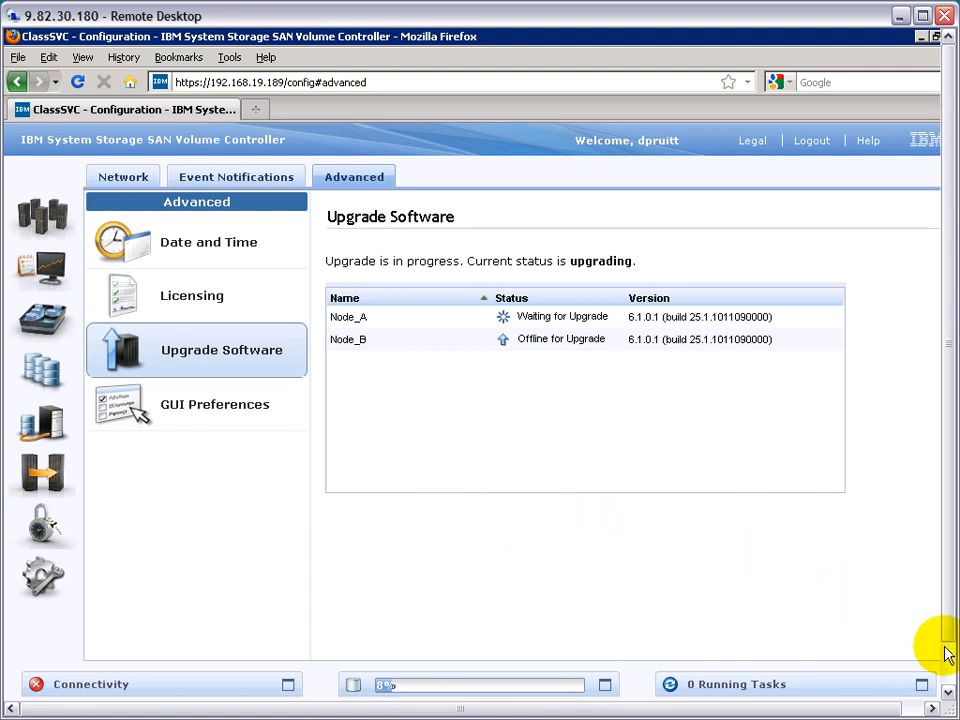
pyautogui.moveTo(948, 633); pyautogui.dragTo(951, 677)
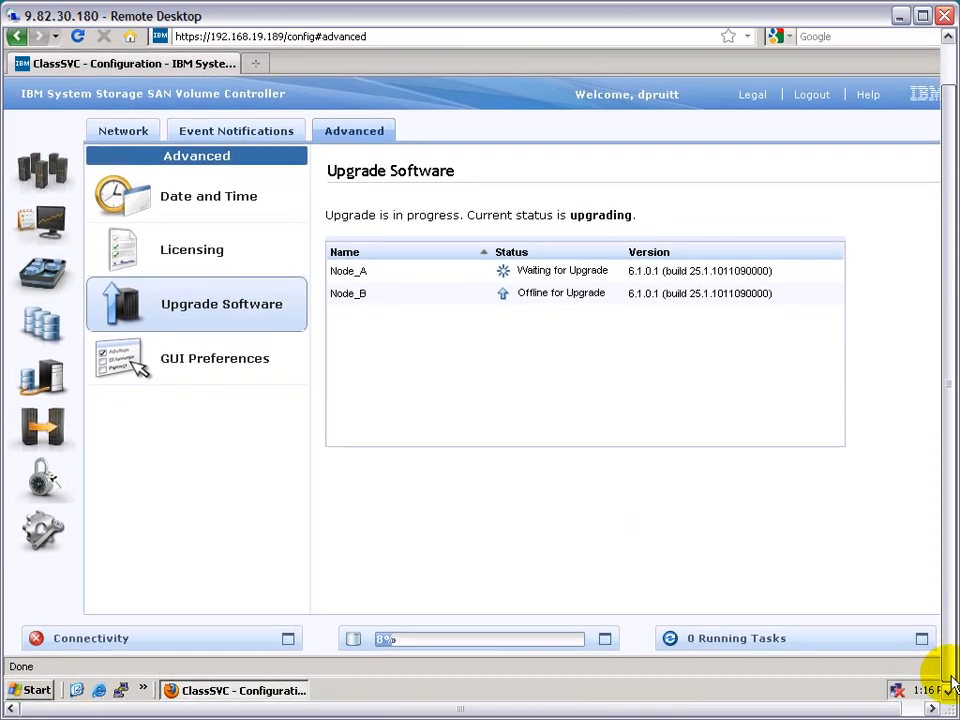
pyautogui.click(897, 709)
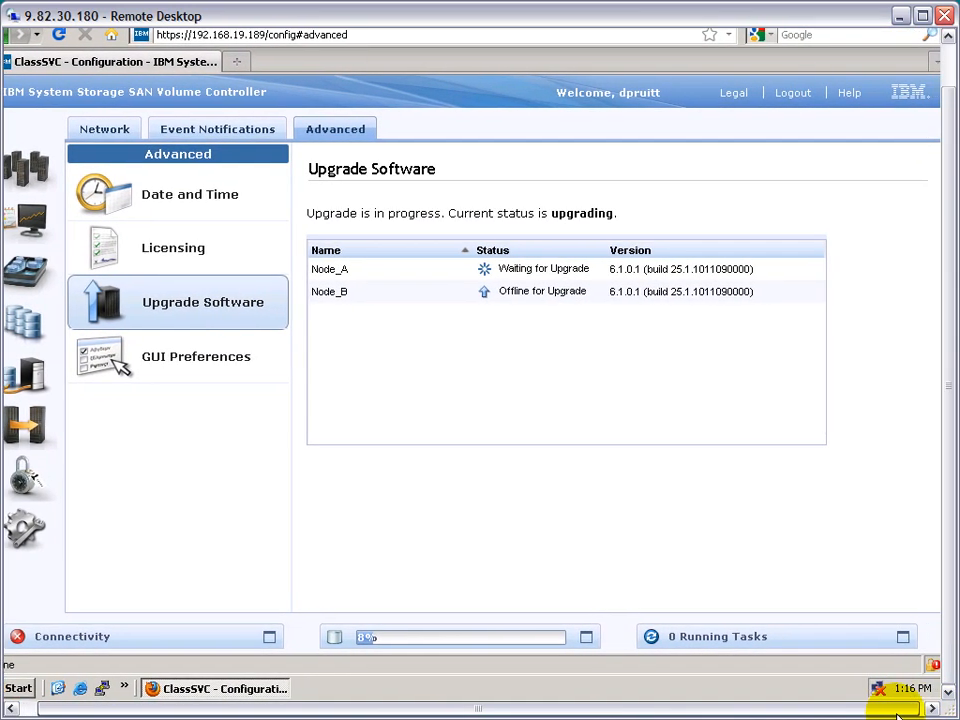
pyautogui.click(900, 710)
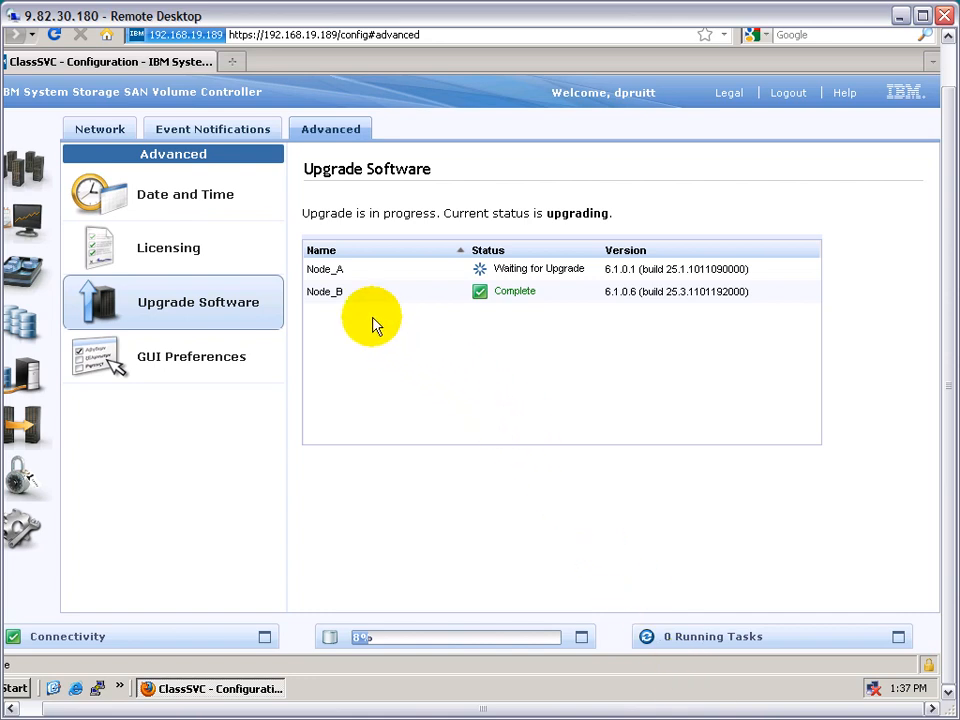
pyautogui.click(334, 291)
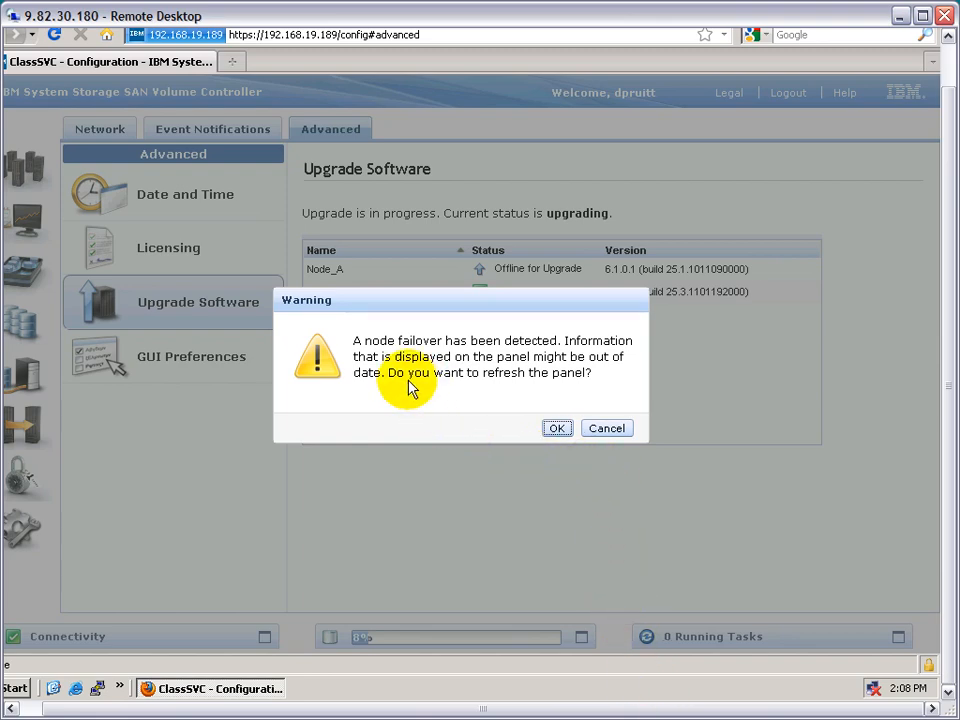
pyautogui.click(557, 429)
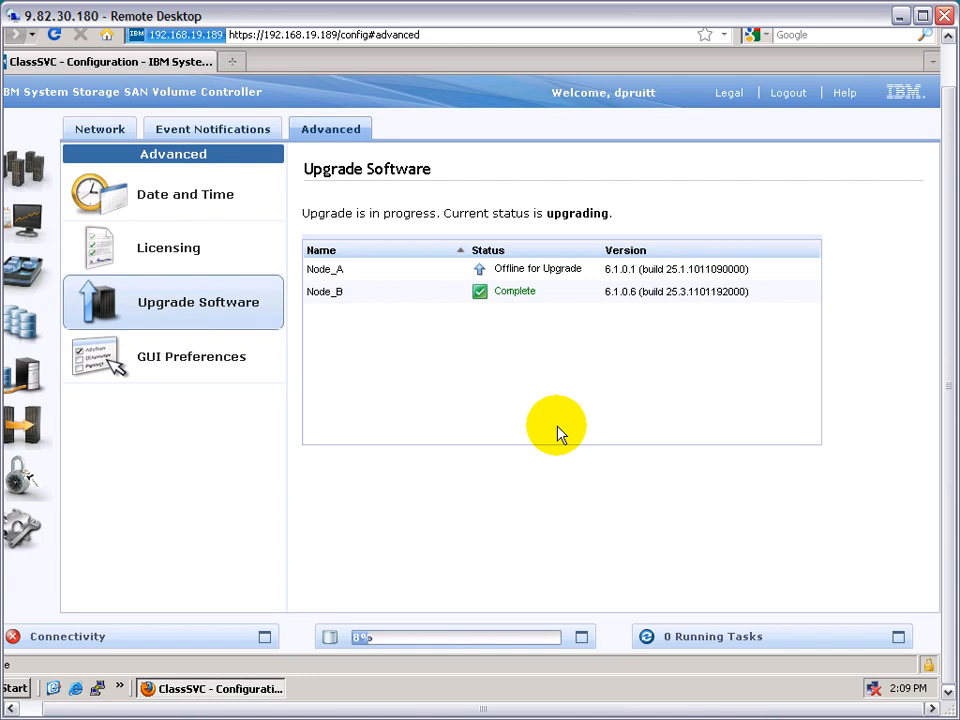
# - Inspect Node_B's general information in the cluster's System Status view, and return to the Configuration page
pyautogui.click(30, 178)
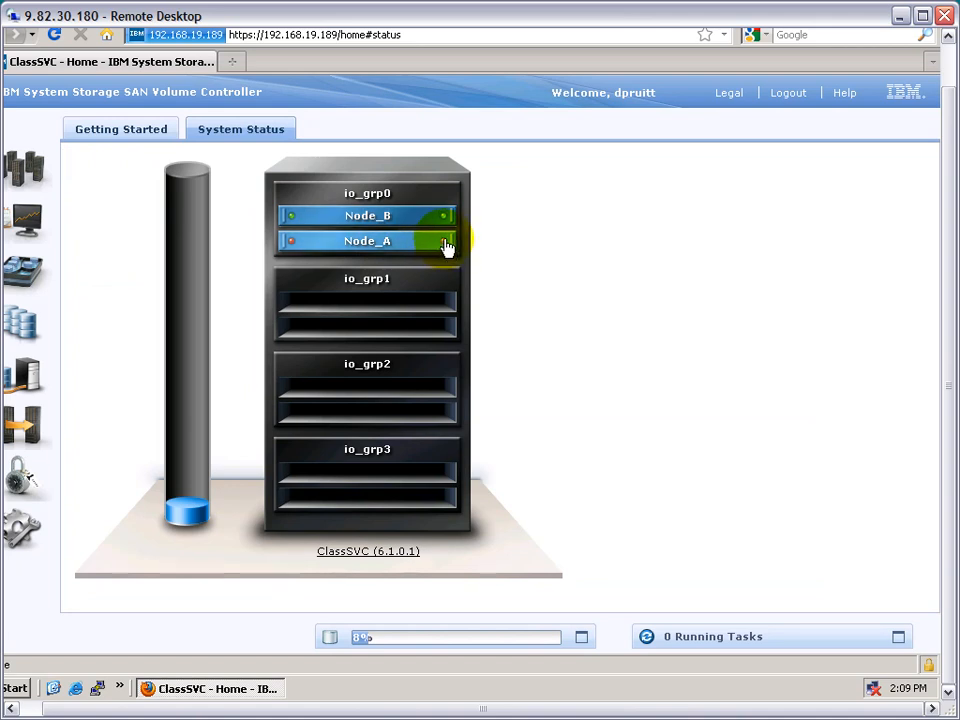
pyautogui.click(410, 228)
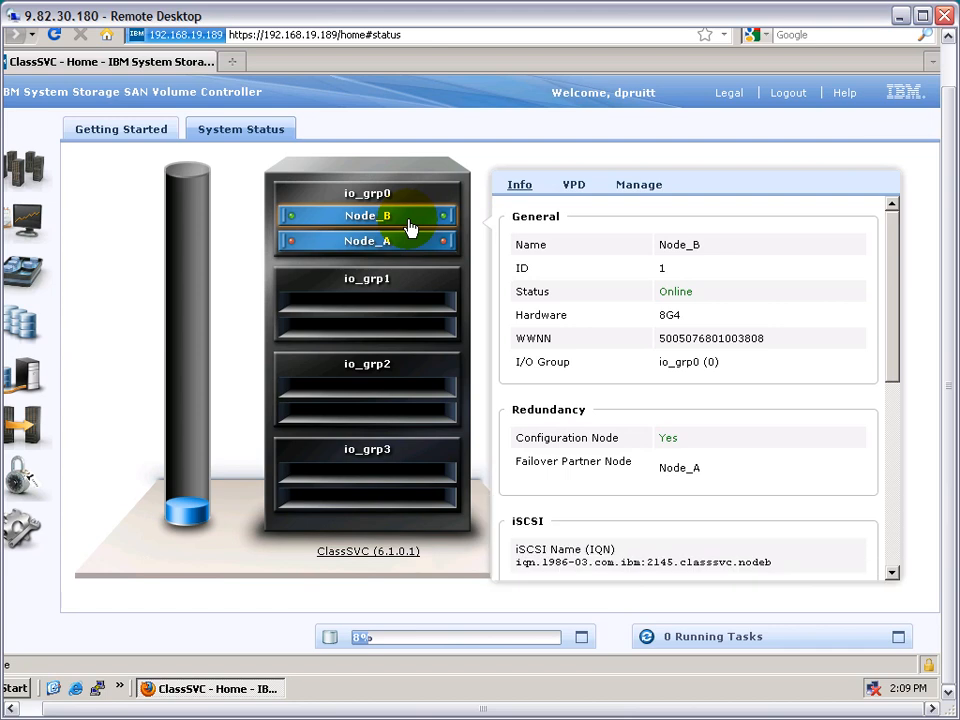
pyautogui.click(34, 540)
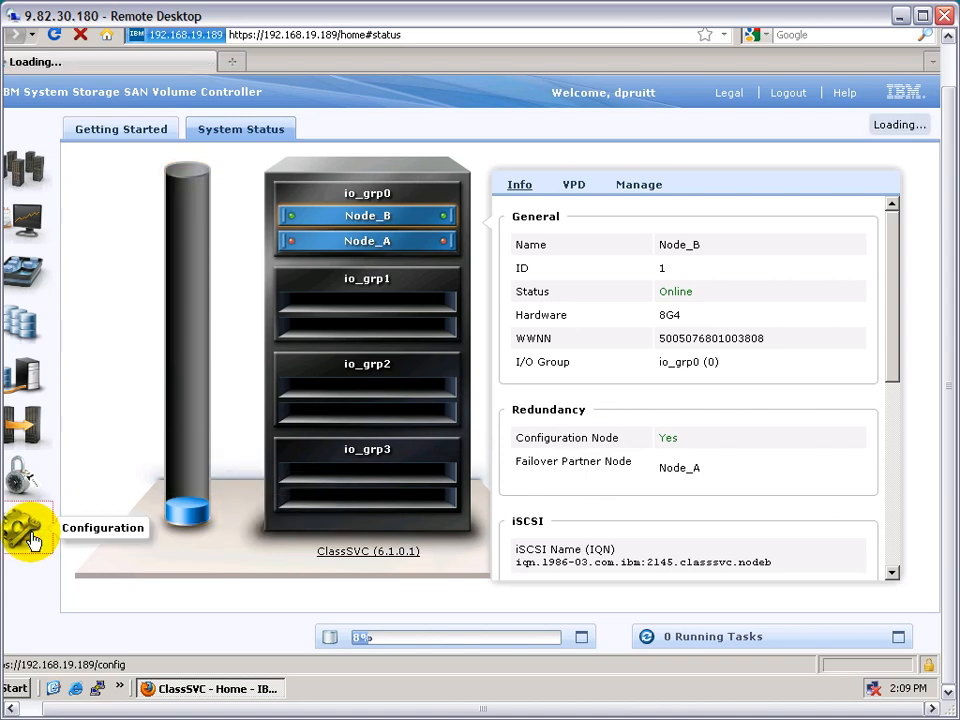